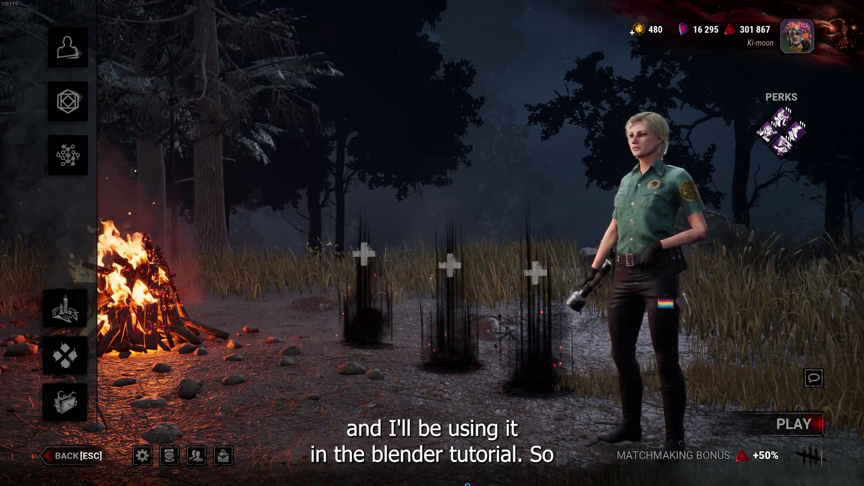
- Switch to the browser, search Google for fmodel and open the download page of the official FModel site
{"action": "key", "text": "alt+Tab"}
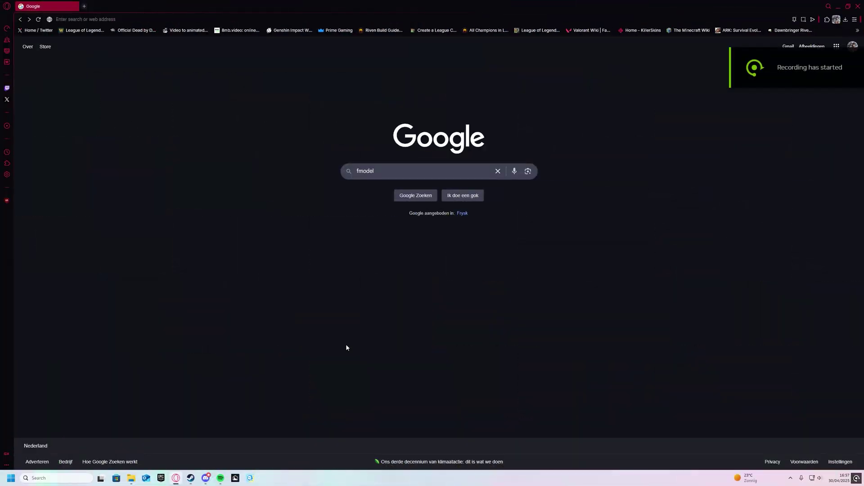
{"action": "left_click", "coordinate": [414, 195]}
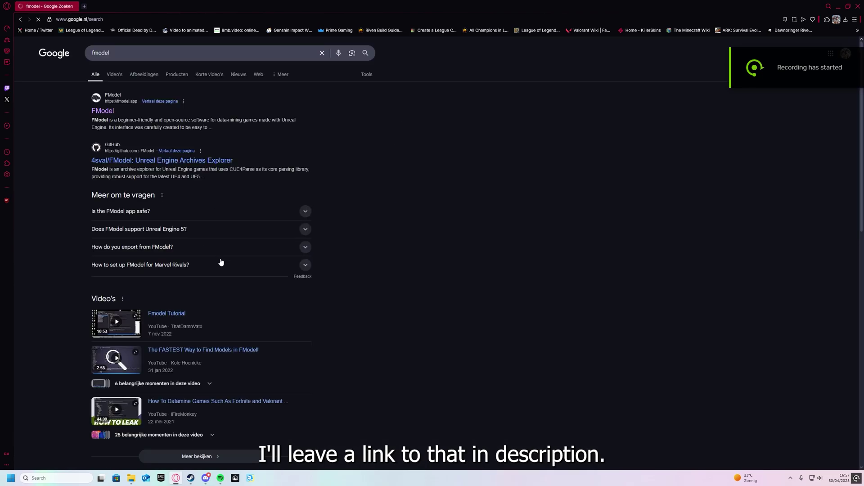
{"action": "left_click", "coordinate": [109, 112]}
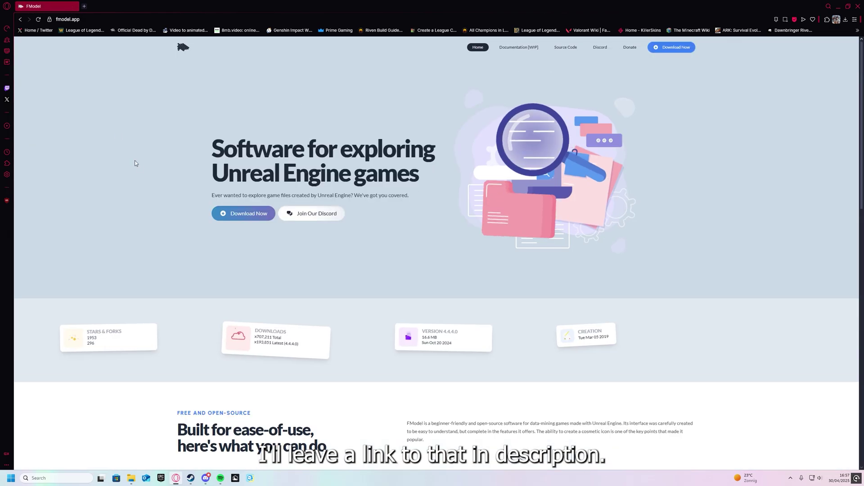
{"action": "left_click", "coordinate": [250, 214]}
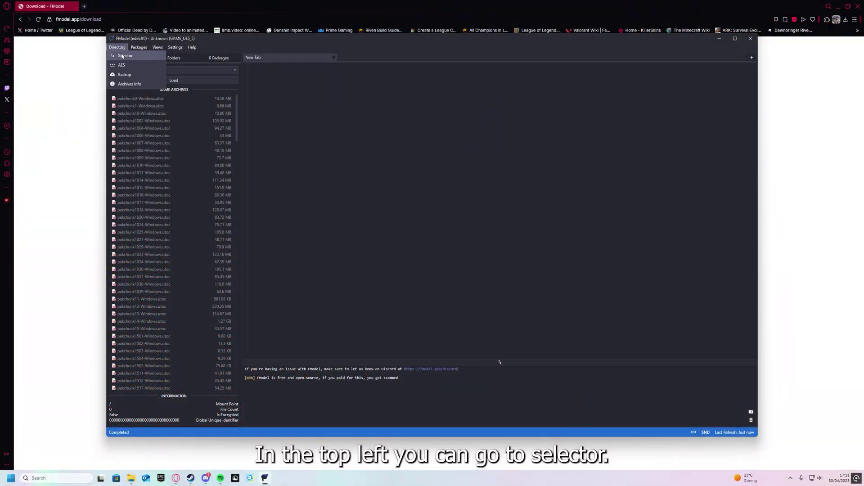
- Open FModel's directory selector and set the UE version to GAME_DeadByDaylight
{"action": "left_click", "coordinate": [121, 55]}
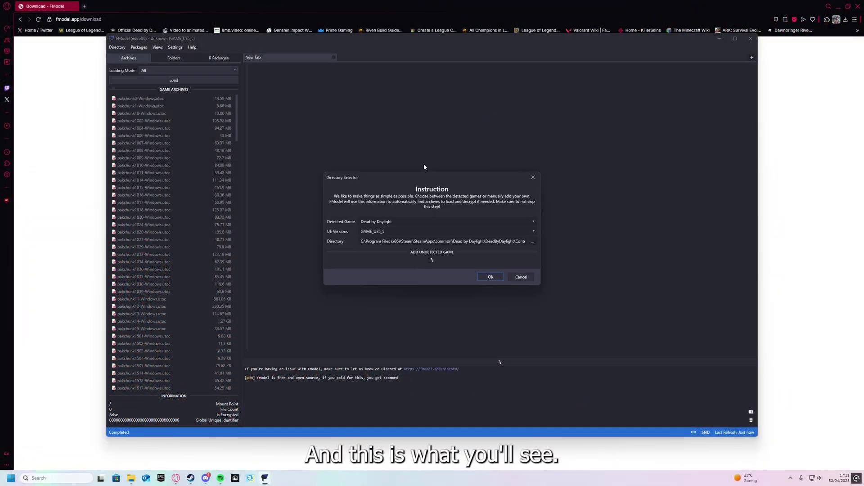
{"action": "left_click", "coordinate": [534, 232]}
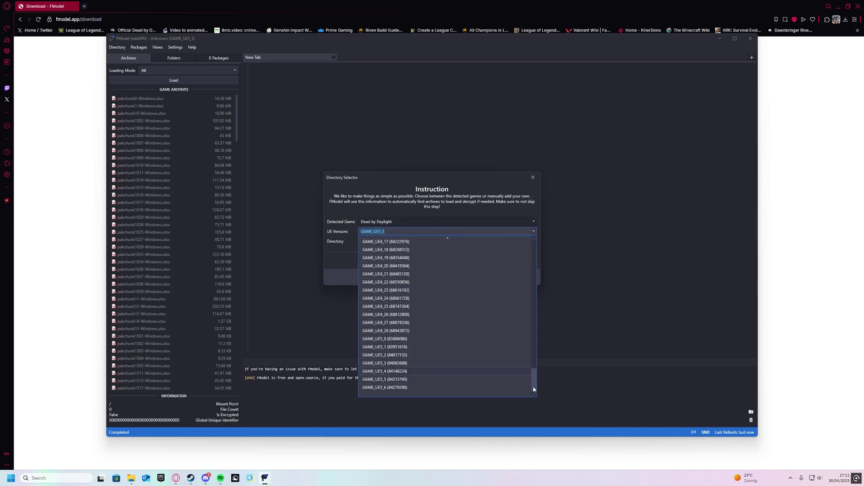
{"action": "scroll", "coordinate": [541, 337], "scroll_direction": "down", "scroll_amount": 1}
{"action": "scroll", "coordinate": [540, 330], "scroll_direction": "down", "scroll_amount": 2}
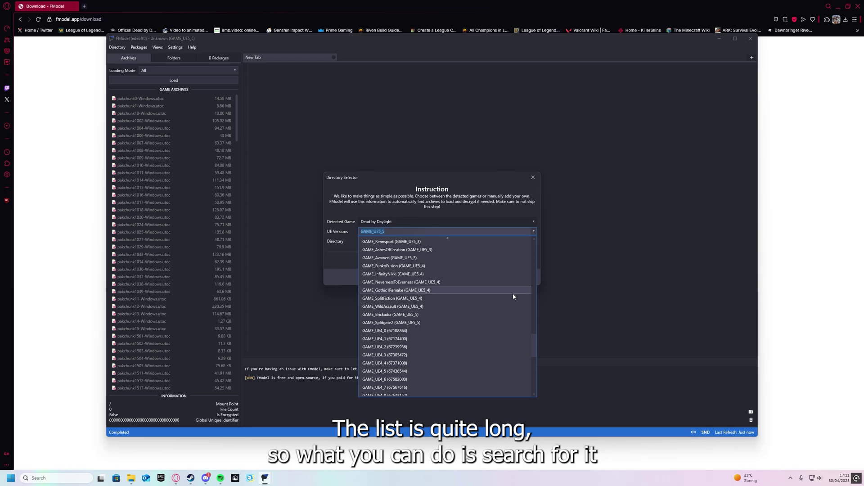
{"action": "type", "text": "dead"}
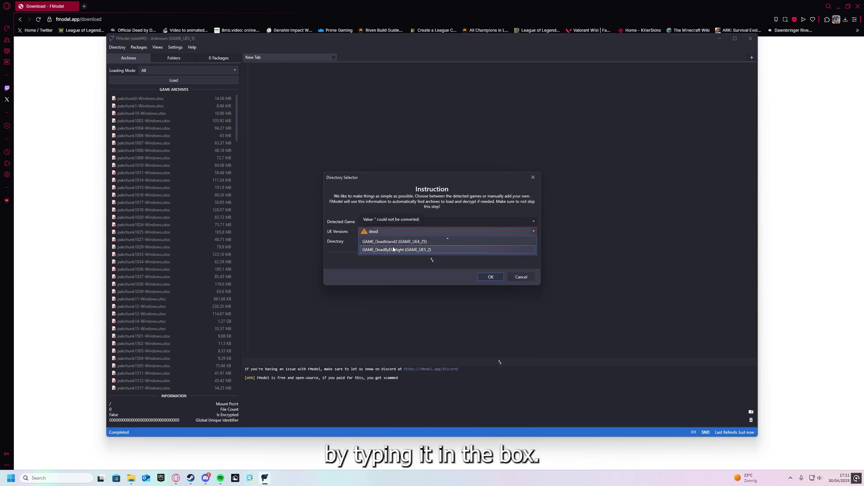
{"action": "left_click", "coordinate": [391, 249]}
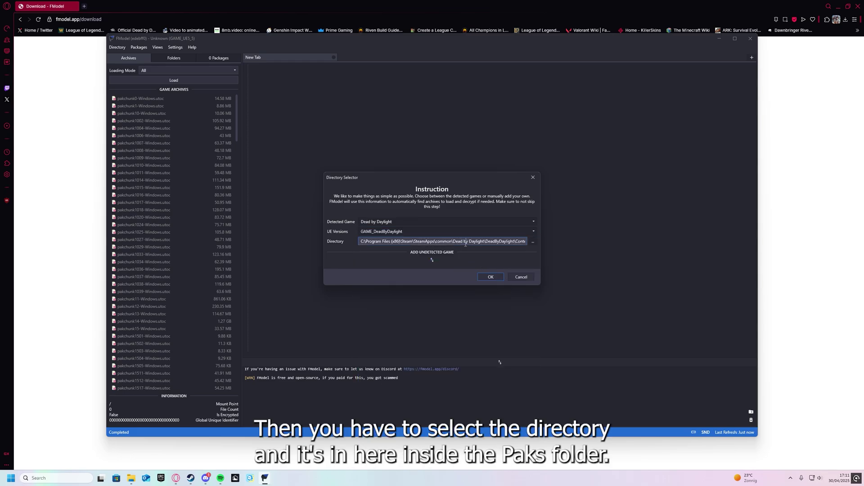
- Set the game directory to Dead by Daylight's Content\Paks folder, accept the restart and dismiss the update notice
{"action": "left_click", "coordinate": [533, 242]}
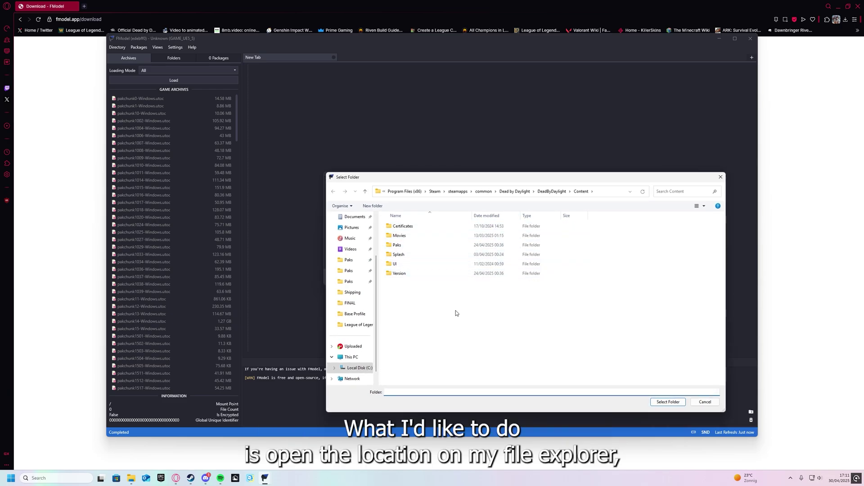
{"action": "left_click", "coordinate": [349, 261]}
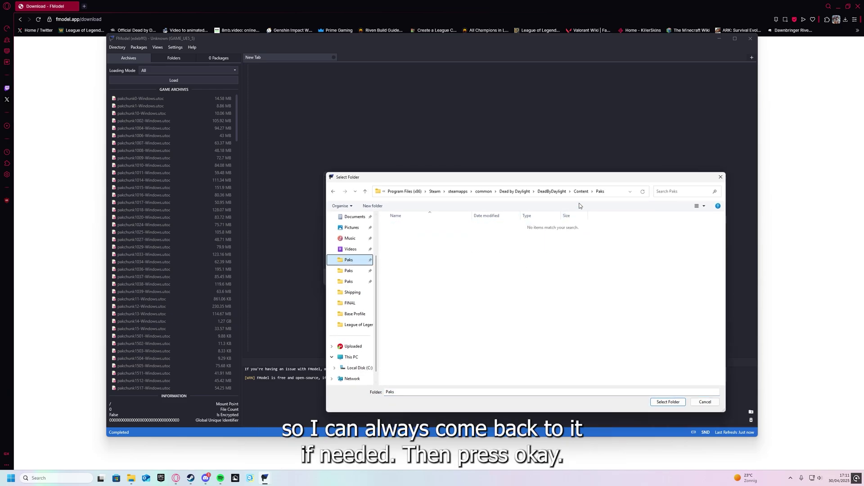
{"action": "key", "text": "Return"}
{"action": "left_click", "coordinate": [490, 277]}
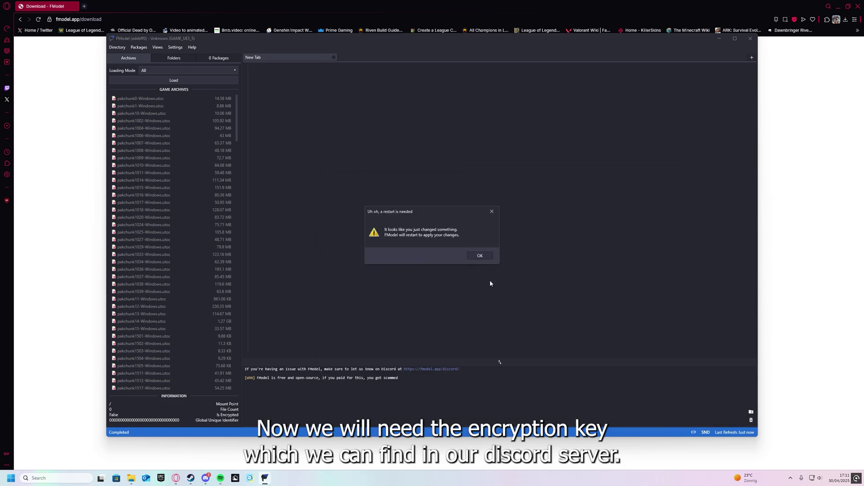
{"action": "left_click", "coordinate": [480, 255]}
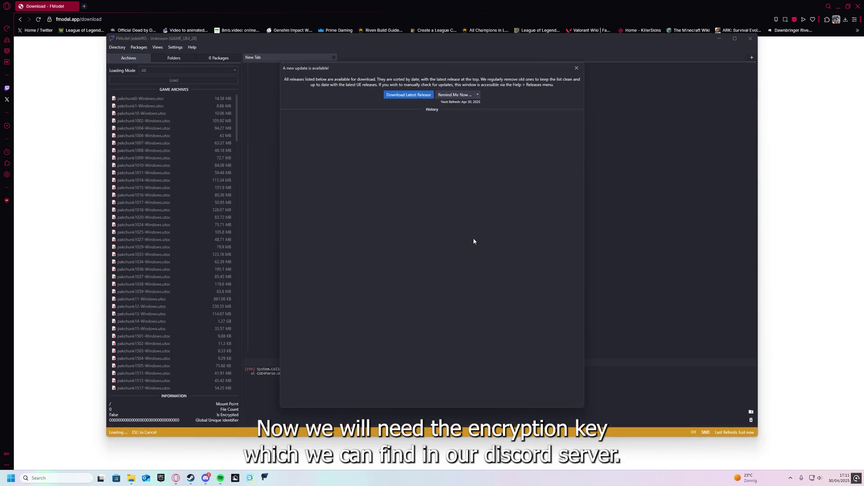
{"action": "left_click", "coordinate": [576, 71]}
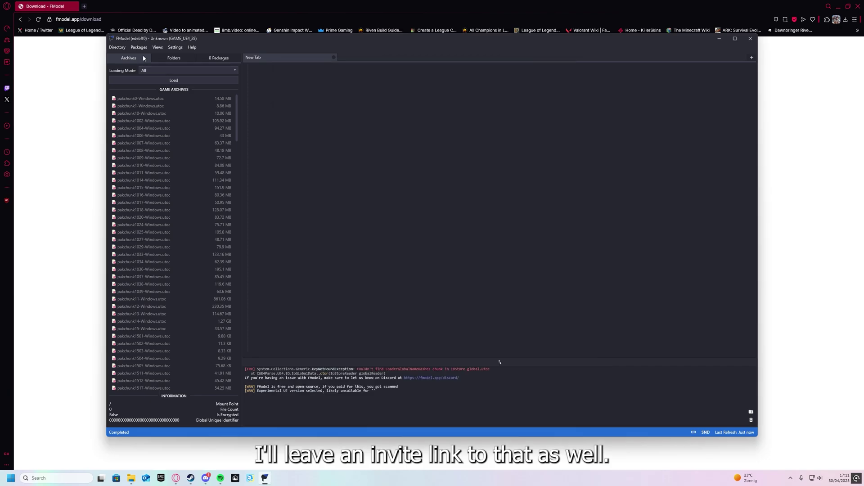
- Open the AES key manager, then switch to Discord and copy the AES key from the announcements channel's 7.7.0 fixed-tools post
{"action": "left_click", "coordinate": [117, 47]}
{"action": "left_click", "coordinate": [123, 66]}
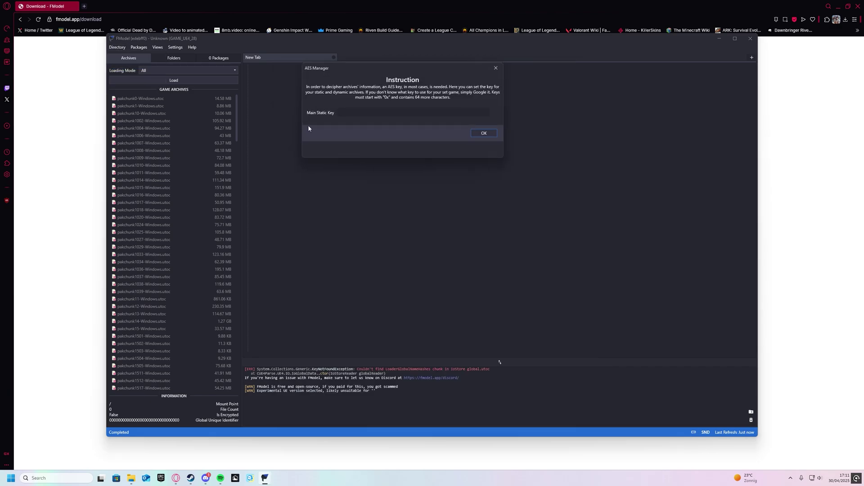
{"action": "left_click", "coordinate": [206, 478]}
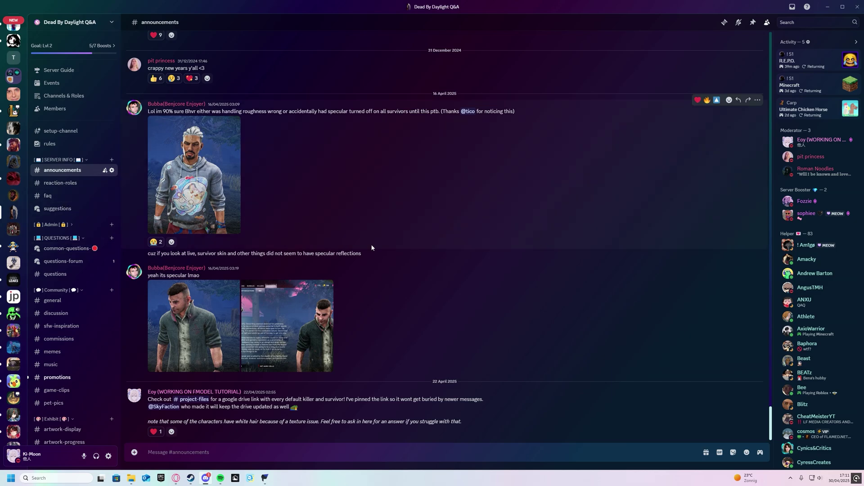
{"action": "scroll", "coordinate": [393, 245], "scroll_direction": "up", "scroll_amount": 15}
{"action": "scroll", "coordinate": [432, 255], "scroll_direction": "up", "scroll_amount": 10}
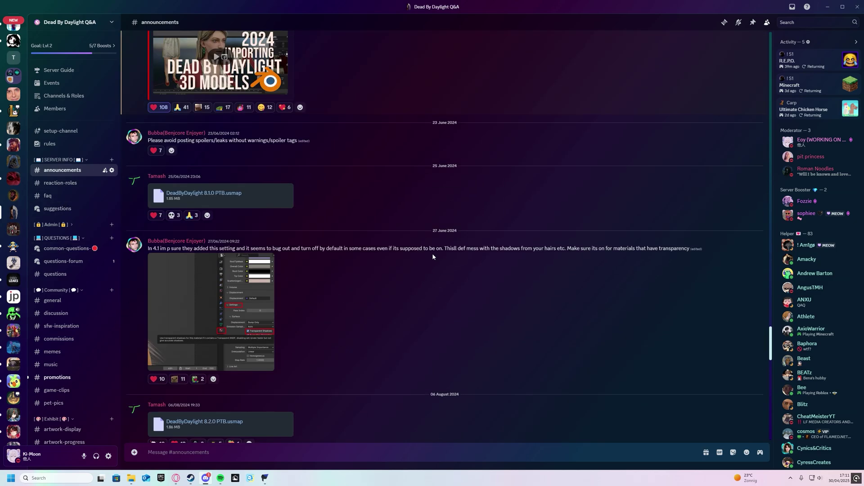
{"action": "scroll", "coordinate": [432, 256], "scroll_direction": "up", "scroll_amount": 1}
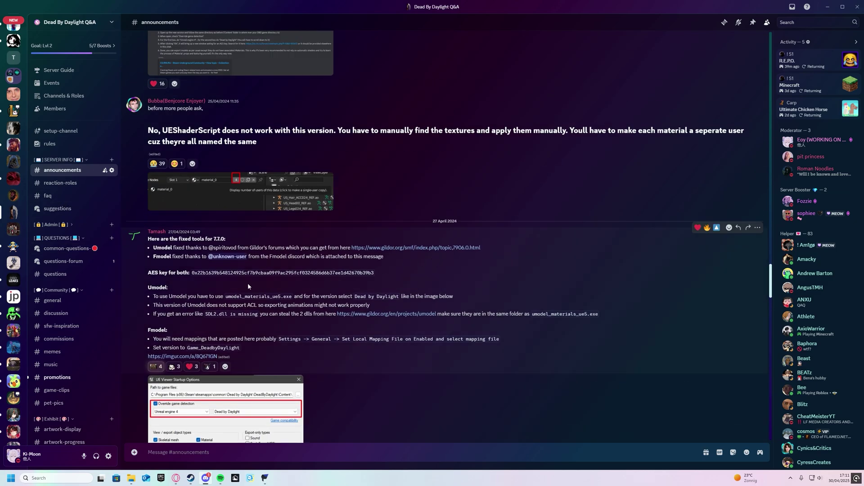
{"action": "double_click", "coordinate": [215, 273]}
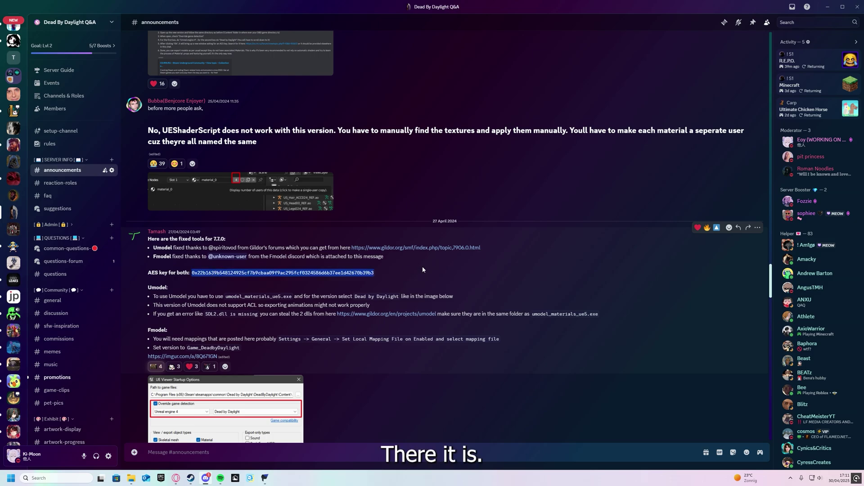
{"action": "right_click", "coordinate": [362, 275]}
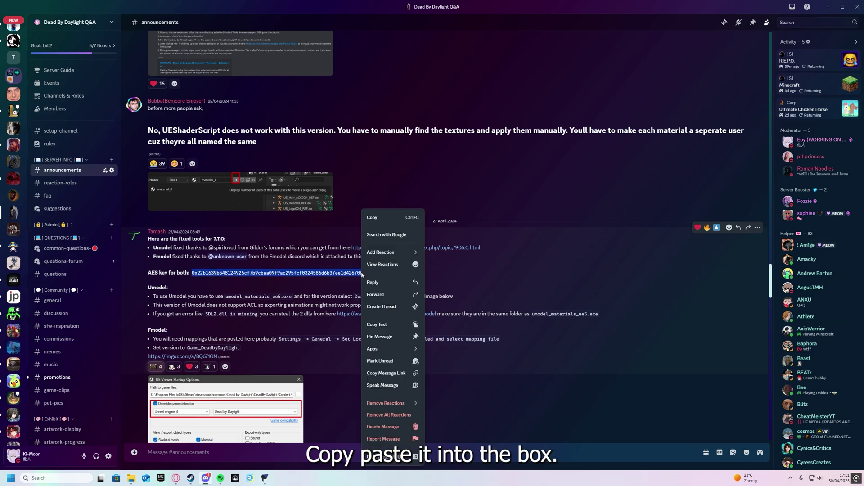
{"action": "left_click", "coordinate": [391, 217]}
- Return to FModel's AES manager, paste the copied AES key as the main static key and confirm it
{"action": "mouse_move", "coordinate": [264, 478]}
{"action": "left_click", "coordinate": [282, 452]}
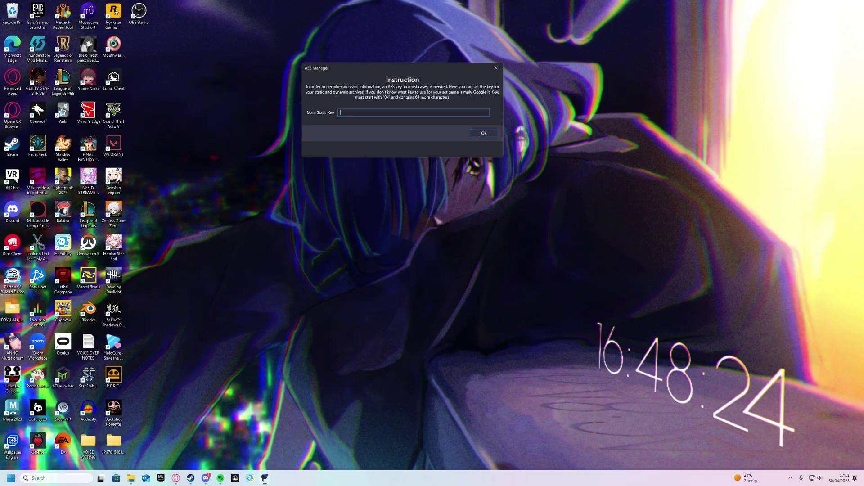
{"action": "key", "text": "ctrl+v"}
{"action": "left_click", "coordinate": [484, 133]}
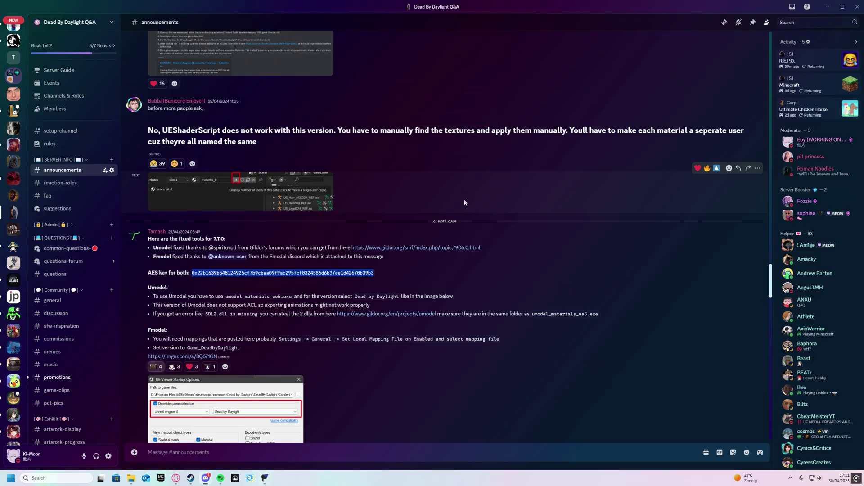
- Switch back to FModel, reopen the directory selector, set the UE version to GAME_DeadByDaylight and apply it
{"action": "left_click", "coordinate": [264, 479]}
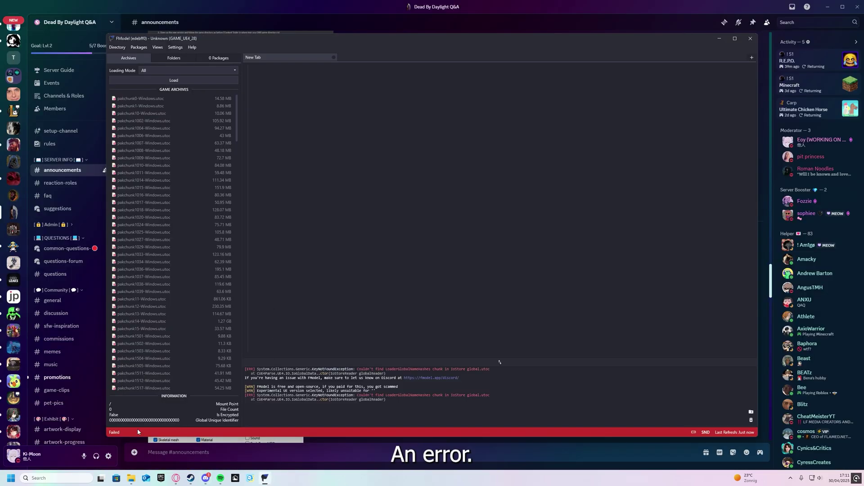
{"action": "left_click", "coordinate": [118, 48]}
{"action": "left_click", "coordinate": [123, 56]}
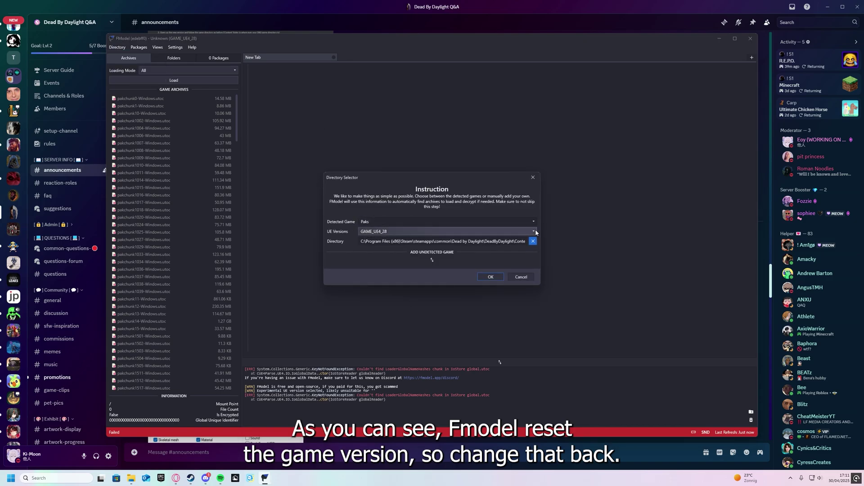
{"action": "left_click", "coordinate": [496, 231]}
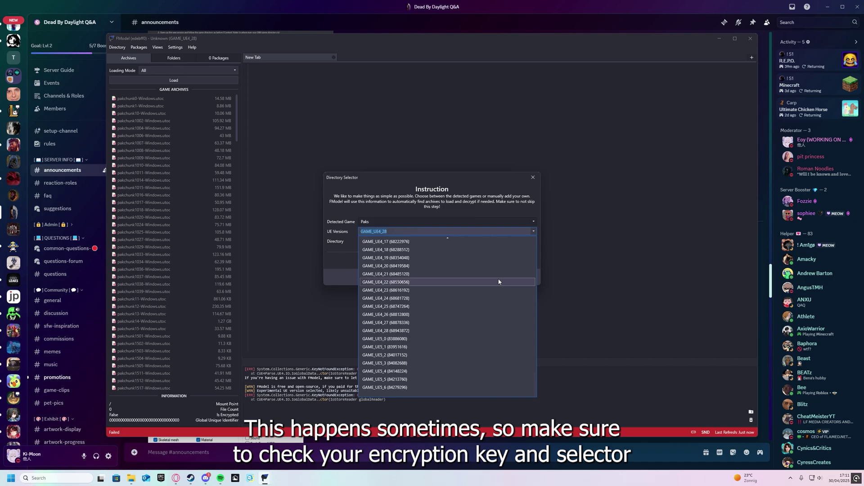
{"action": "type", "text": "dead"}
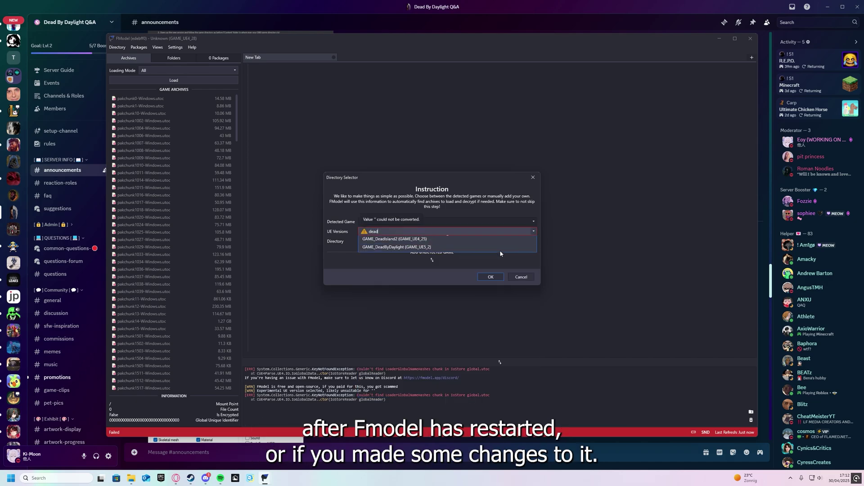
{"action": "left_click", "coordinate": [411, 250]}
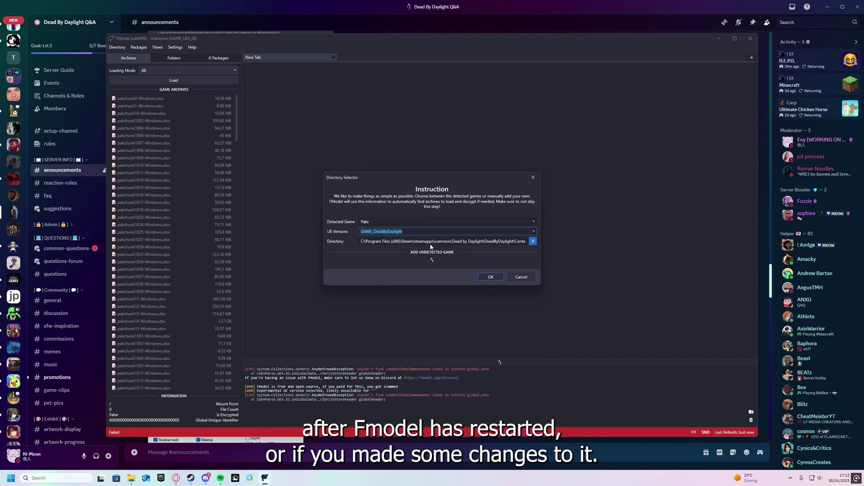
{"action": "left_click", "coordinate": [532, 223]}
{"action": "key", "text": "Escape"}
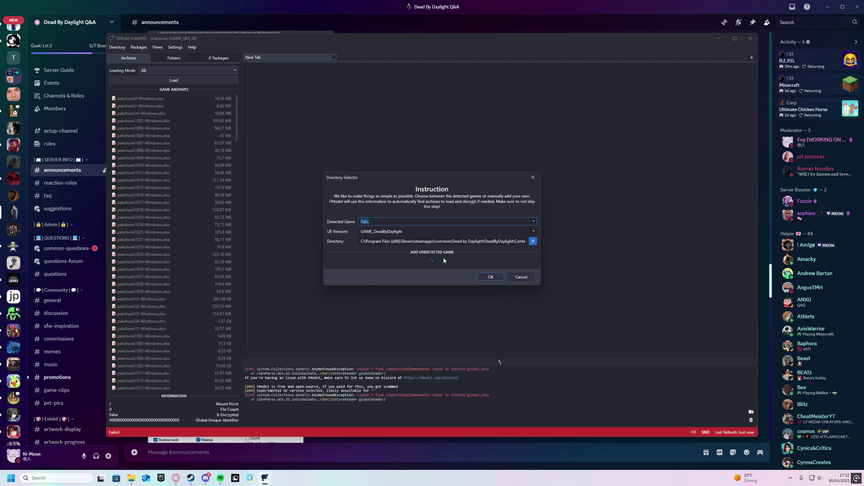
{"action": "left_click", "coordinate": [490, 277]}
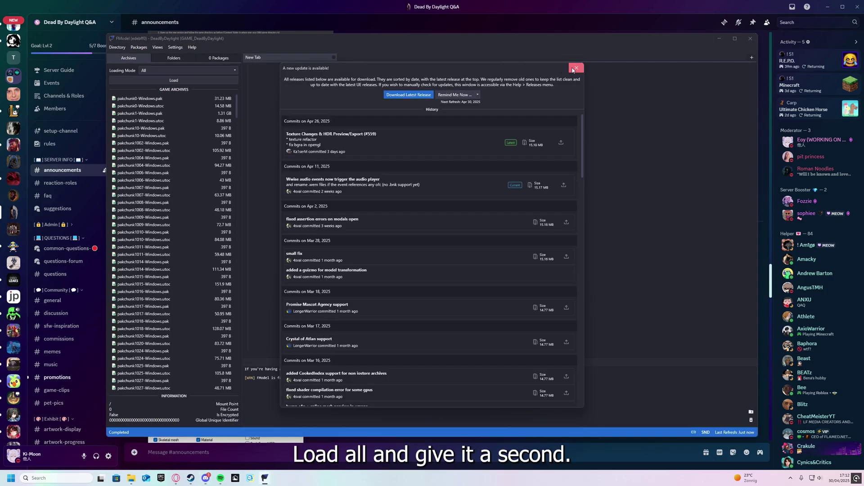
- Dismiss the update notice, load all game archives and enable the local mapping file in the general settings
{"action": "left_click", "coordinate": [577, 68]}
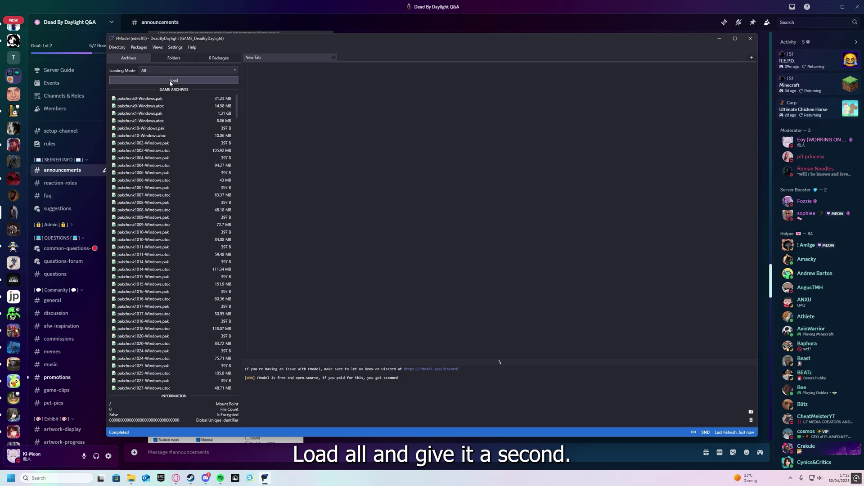
{"action": "left_click", "coordinate": [170, 81]}
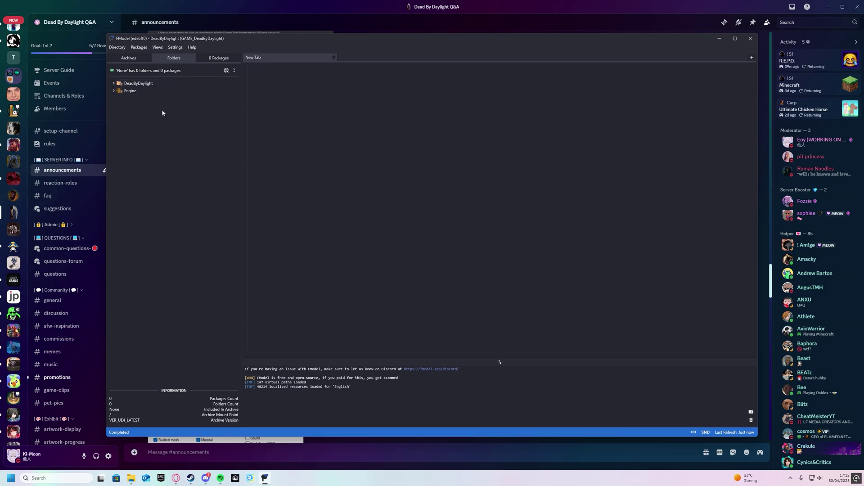
{"action": "left_click", "coordinate": [175, 48]}
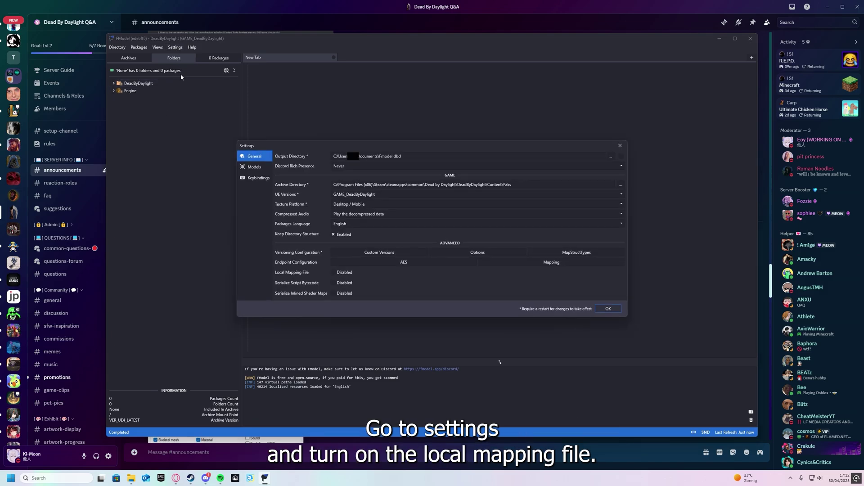
{"action": "left_click", "coordinate": [334, 272]}
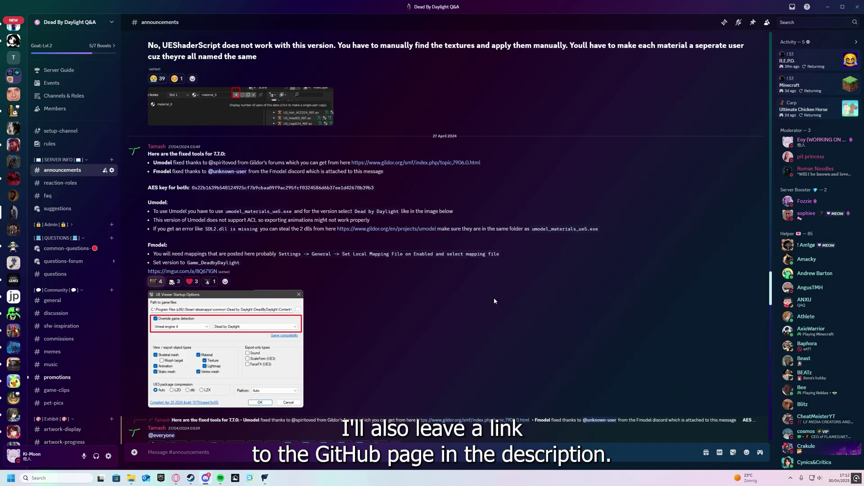
- Open the GitHub Unreal-Mappings-Archive for Dead by Daylight from the 12 September 2024 announcement and enter the 8.5.2 folder
{"action": "scroll", "coordinate": [493, 298], "scroll_direction": "down", "scroll_amount": 20}
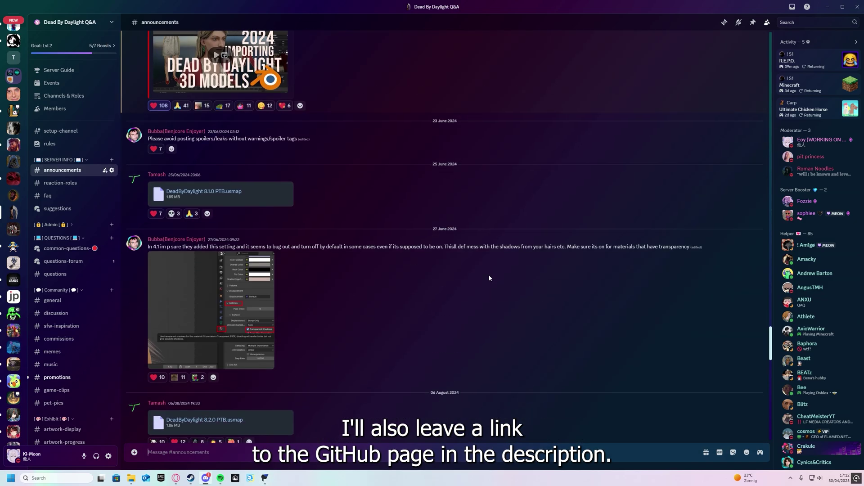
{"action": "left_click", "coordinate": [306, 156]}
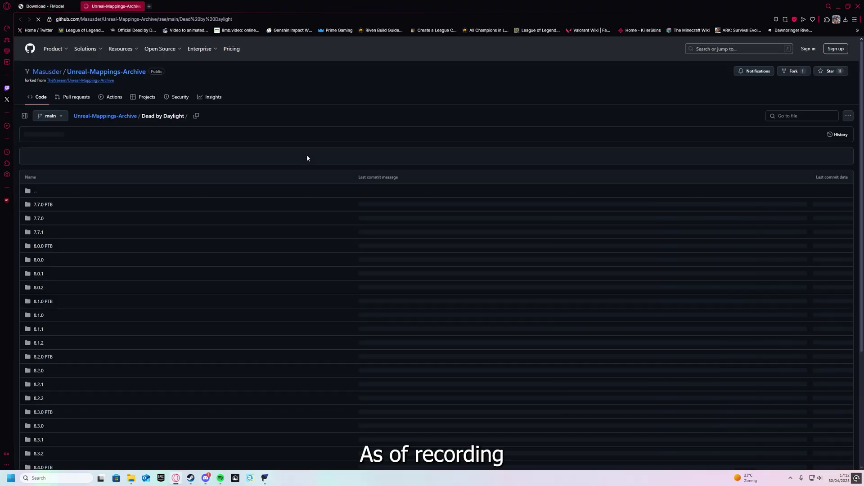
{"action": "scroll", "coordinate": [345, 199], "scroll_direction": "down", "scroll_amount": 3}
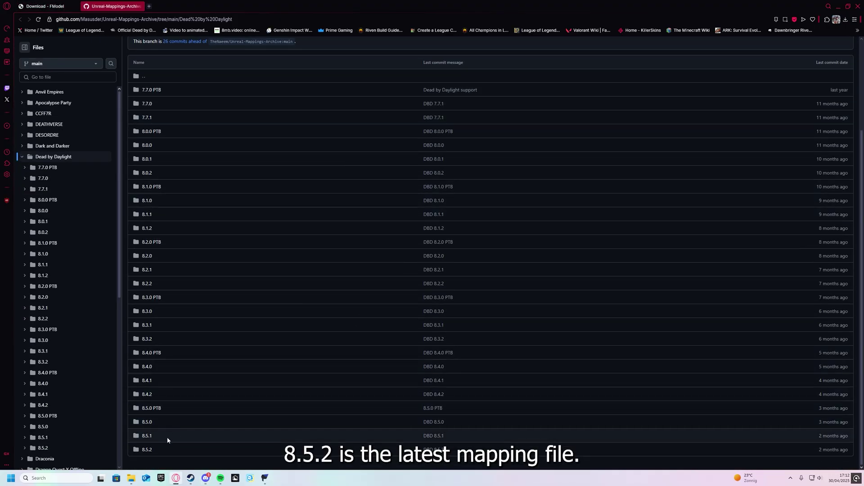
{"action": "left_click", "coordinate": [147, 450]}
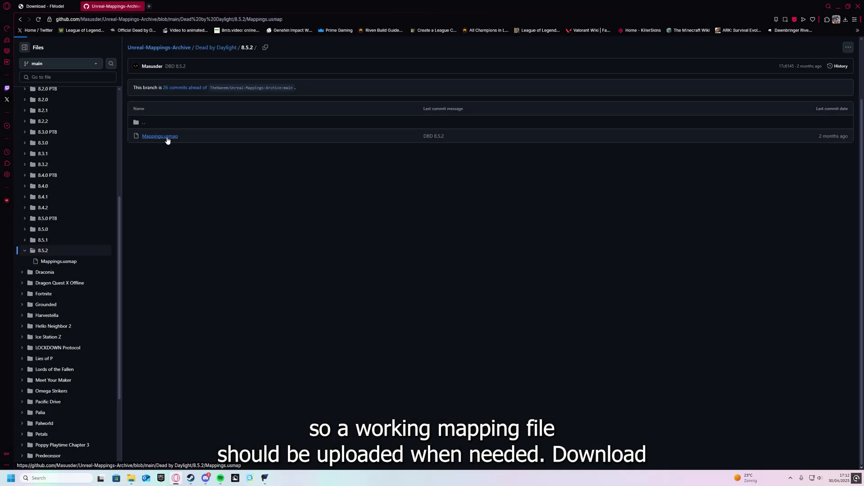
- Download Mappings.usmap, switch to FModel and set Mappings (1).usmap from Downloads as the mapping file path, then open the model settings
{"action": "left_click", "coordinate": [167, 139]}
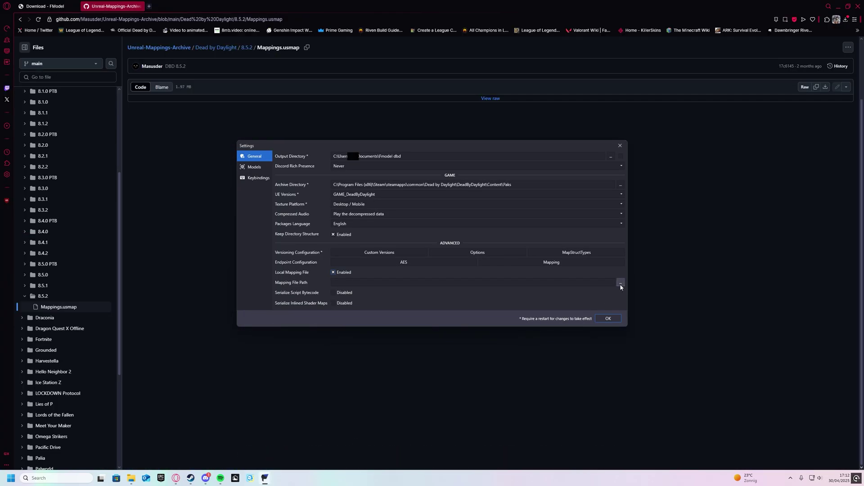
{"action": "left_click", "coordinate": [620, 283]}
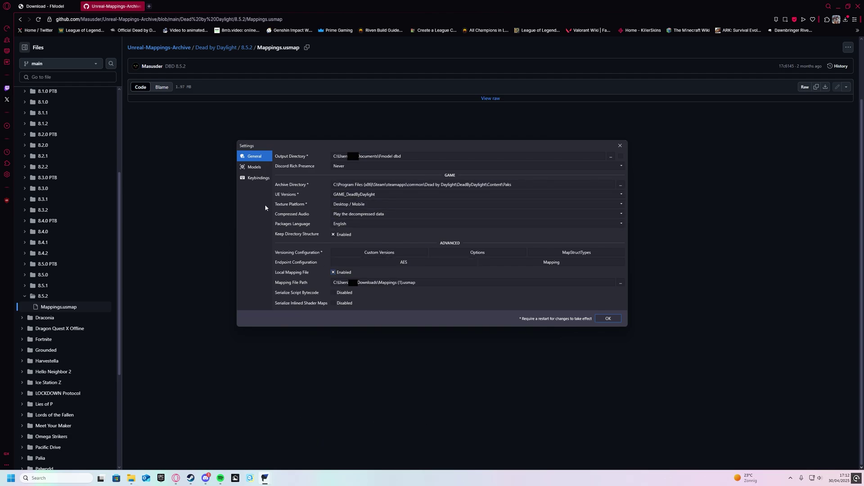
{"action": "left_click", "coordinate": [249, 168]}
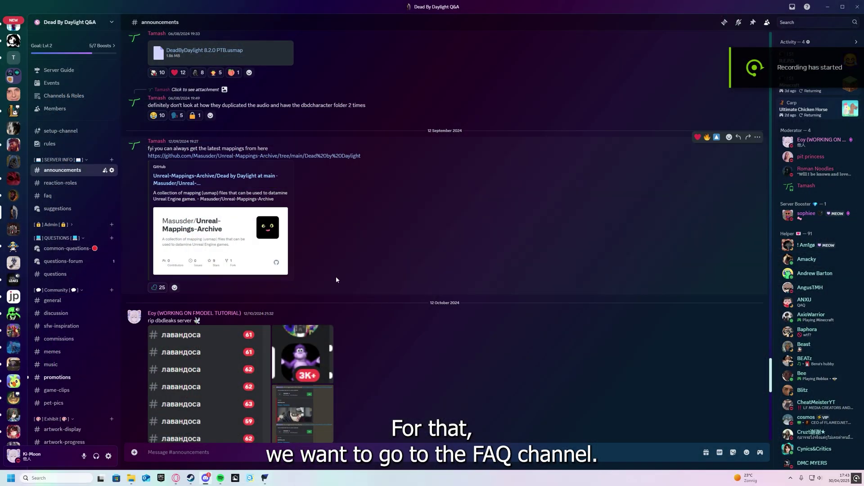
- In the Discord server's faq channel, look up Yun Jin's codename and the folder path of the new survivor location
{"action": "mouse_move", "coordinate": [58, 198]}
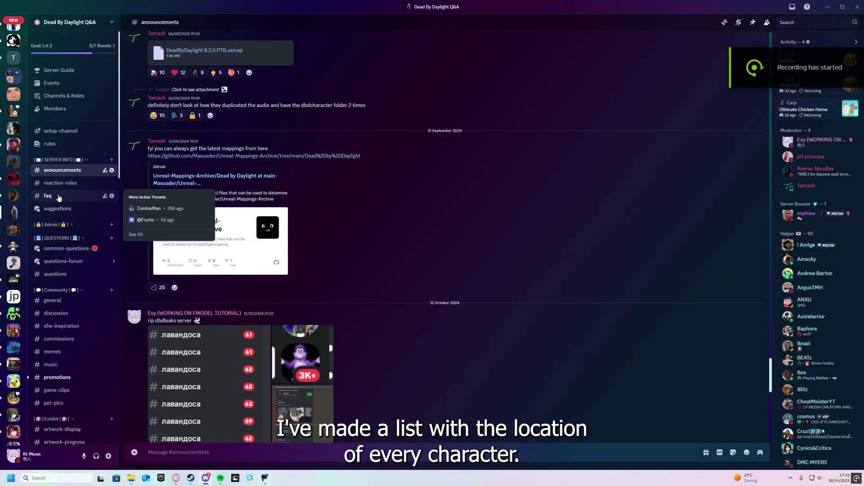
{"action": "left_click", "coordinate": [58, 196]}
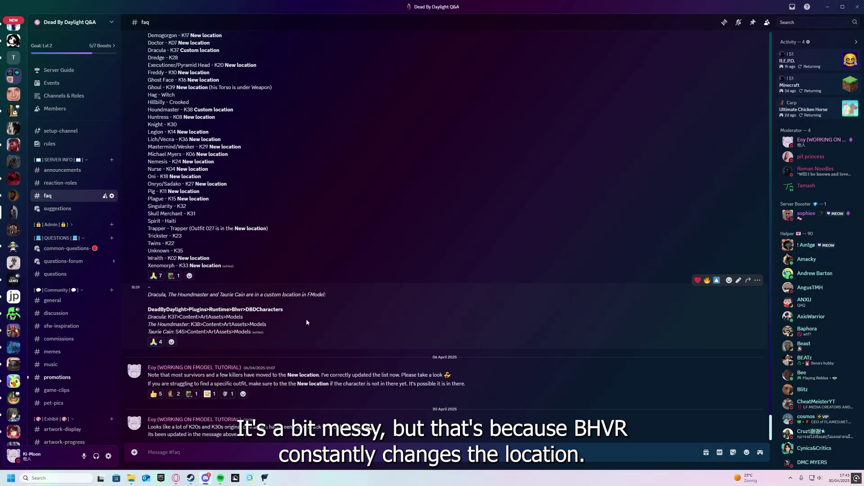
{"action": "scroll", "coordinate": [356, 333], "scroll_direction": "up", "scroll_amount": 6}
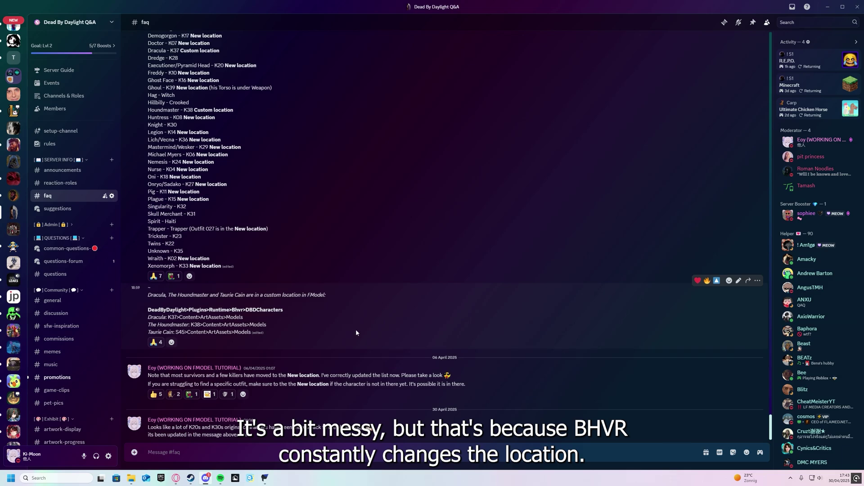
{"action": "scroll", "coordinate": [356, 332], "scroll_direction": "up", "scroll_amount": 3}
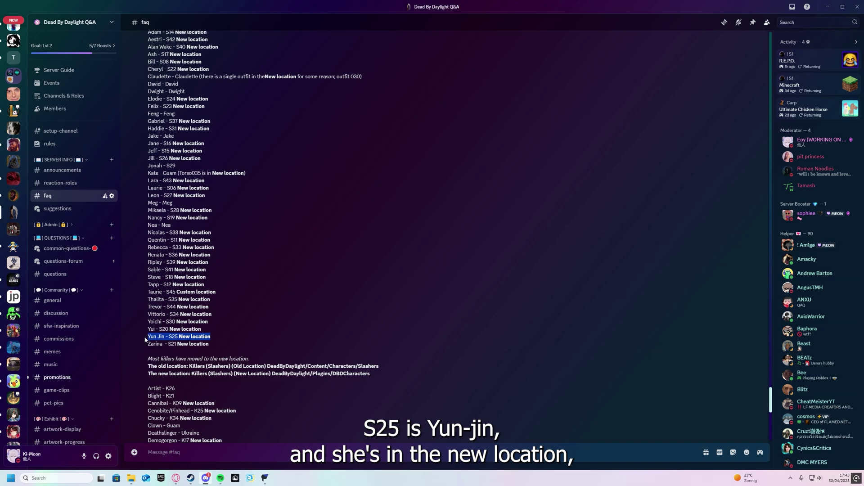
{"action": "scroll", "coordinate": [174, 207], "scroll_direction": "up", "scroll_amount": 5}
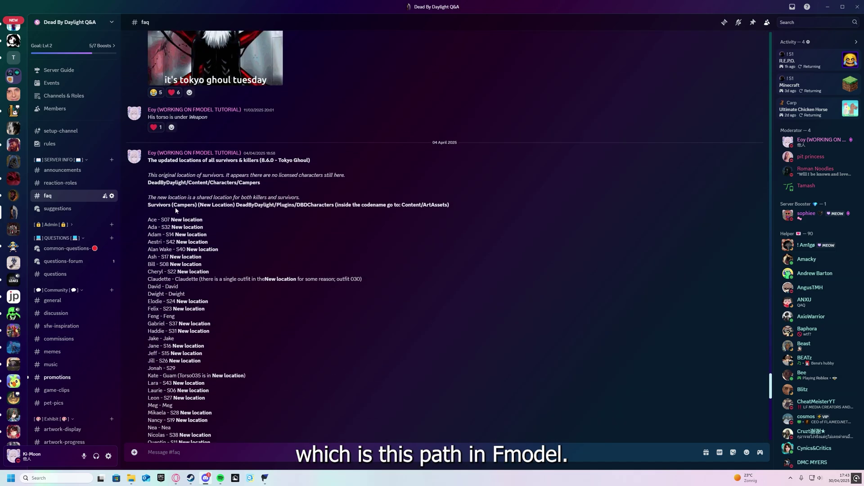
{"action": "left_click_drag", "start_coordinate": [151, 203], "coordinate": [172, 207]}
{"action": "left_click_drag", "start_coordinate": [344, 208], "coordinate": [449, 207]}
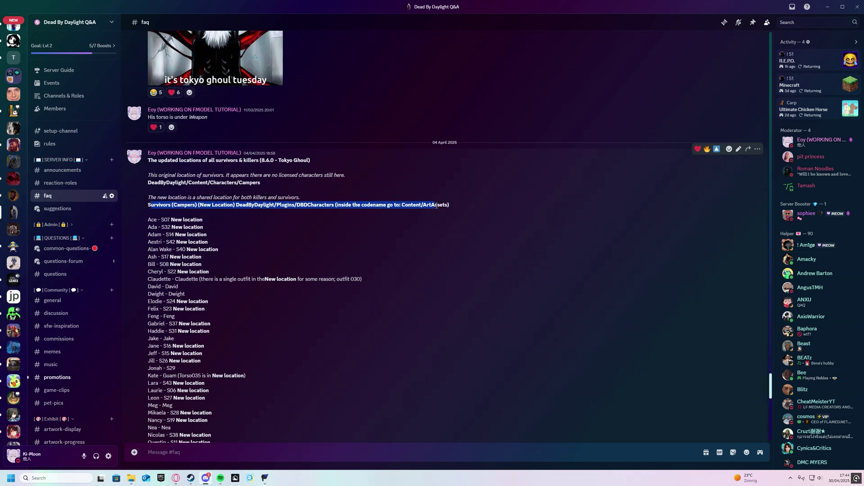
{"action": "left_click", "coordinate": [293, 224]}
{"action": "scroll", "coordinate": [290, 260], "scroll_direction": "down", "scroll_amount": 5}
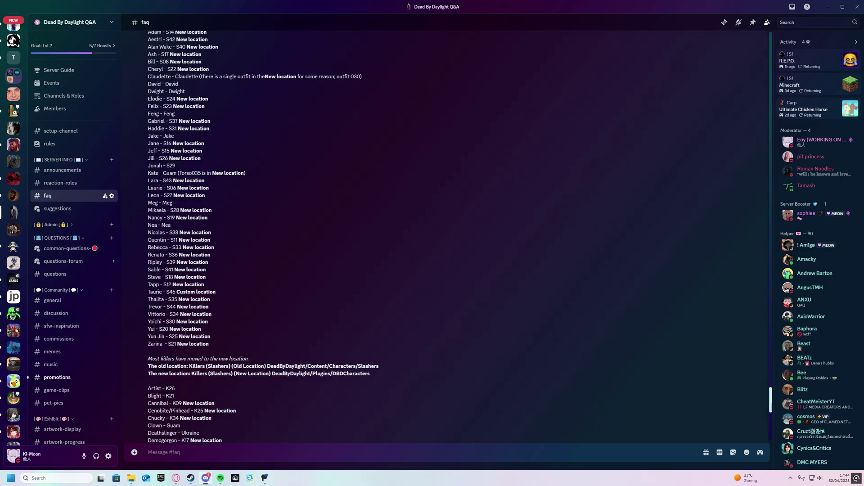
- Switch to FModel and expand the DBDCharacters folder under DeadByDaylight/Plugins
{"action": "left_click", "coordinate": [265, 478]}
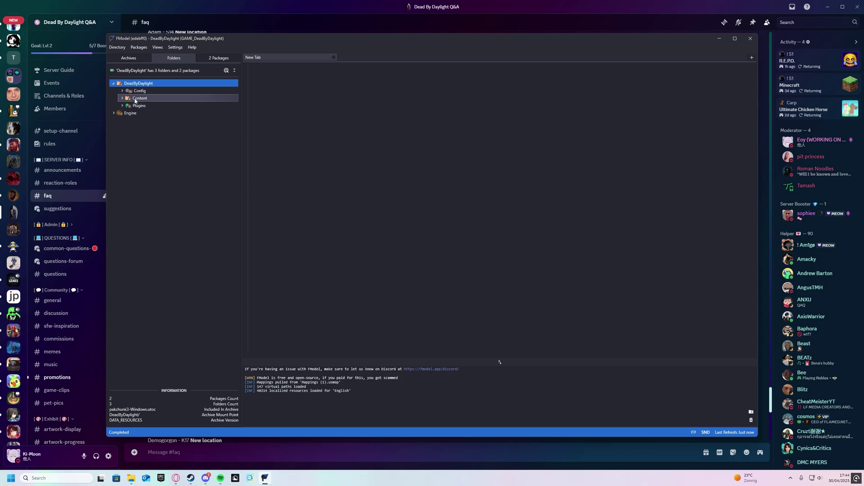
{"action": "double_click", "coordinate": [136, 106]}
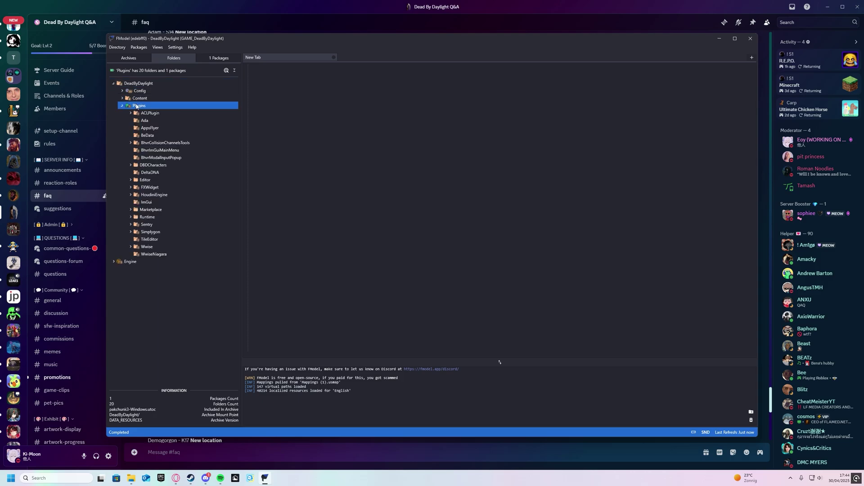
{"action": "double_click", "coordinate": [152, 166]}
- Find the S25 character folder and expand its Content/ArtAssets folder
{"action": "scroll", "coordinate": [169, 182], "scroll_direction": "down", "scroll_amount": 4}
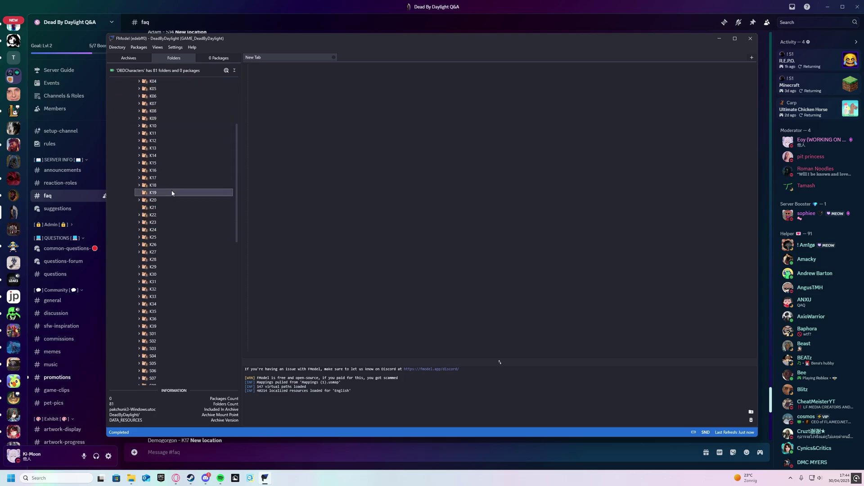
{"action": "scroll", "coordinate": [172, 189], "scroll_direction": "down", "scroll_amount": 8}
{"action": "scroll", "coordinate": [174, 196], "scroll_direction": "down", "scroll_amount": 4}
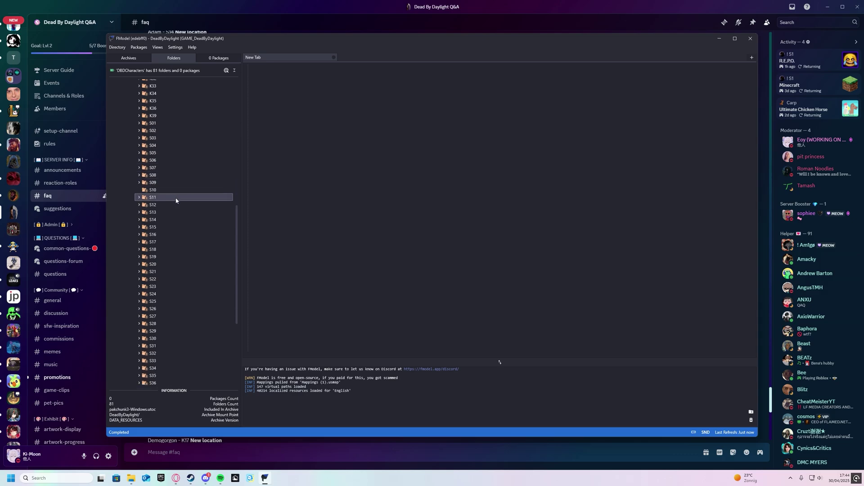
{"action": "double_click", "coordinate": [176, 269]}
{"action": "scroll", "coordinate": [177, 269], "scroll_direction": "down", "scroll_amount": 1}
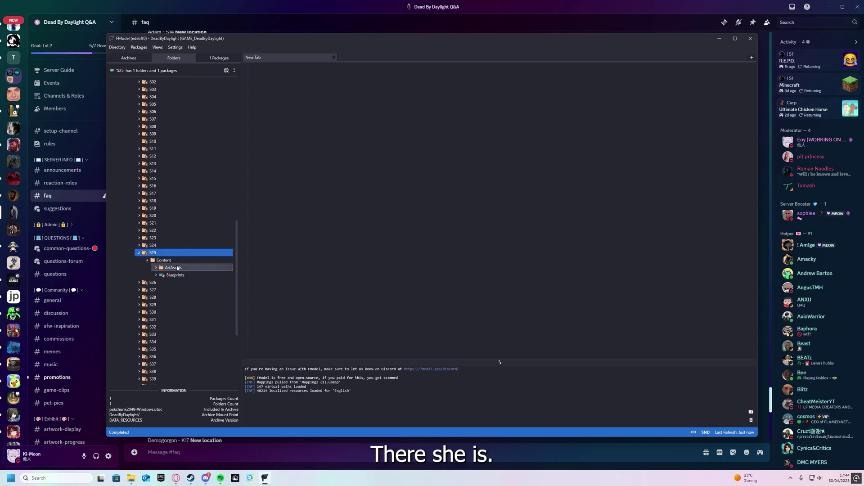
{"action": "double_click", "coordinate": [177, 269]}
{"action": "scroll", "coordinate": [185, 266], "scroll_direction": "down", "scroll_amount": 1}
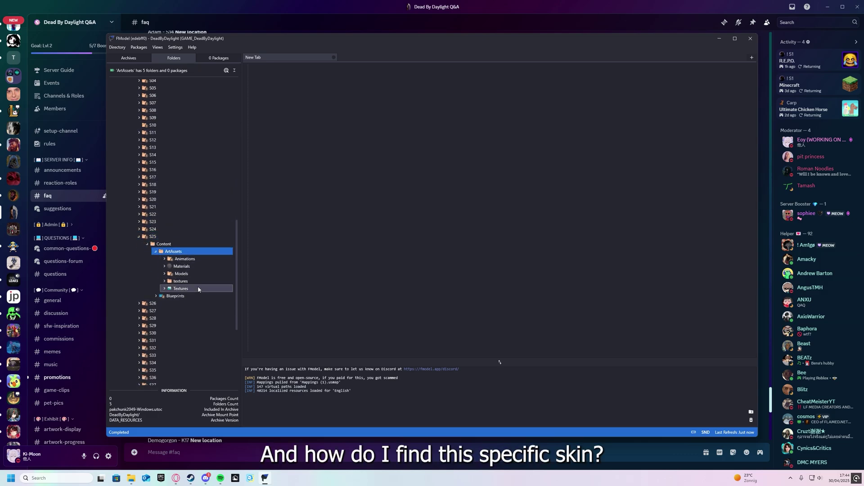
- Switch to the browser, open the Dead by Daylight wiki in a new tab and go to the survivor Yun-Jin Lee's page
{"action": "left_click", "coordinate": [176, 478]}
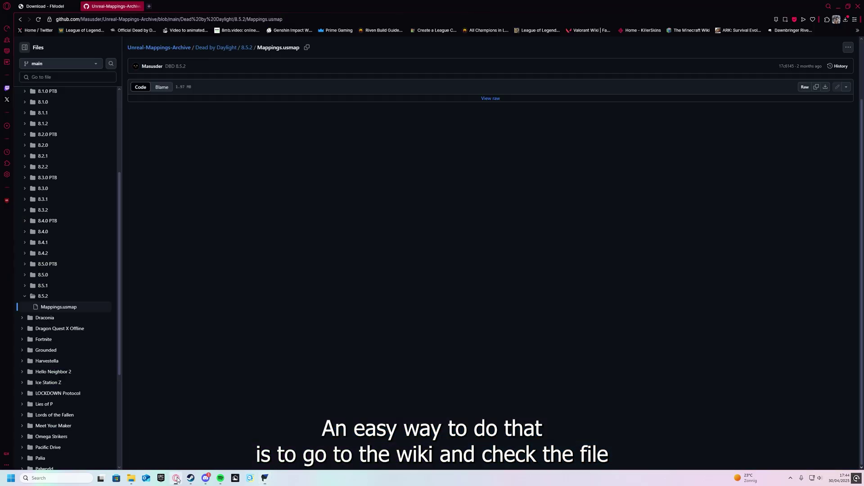
{"action": "left_click", "coordinate": [150, 7]}
{"action": "left_click", "coordinate": [133, 30]}
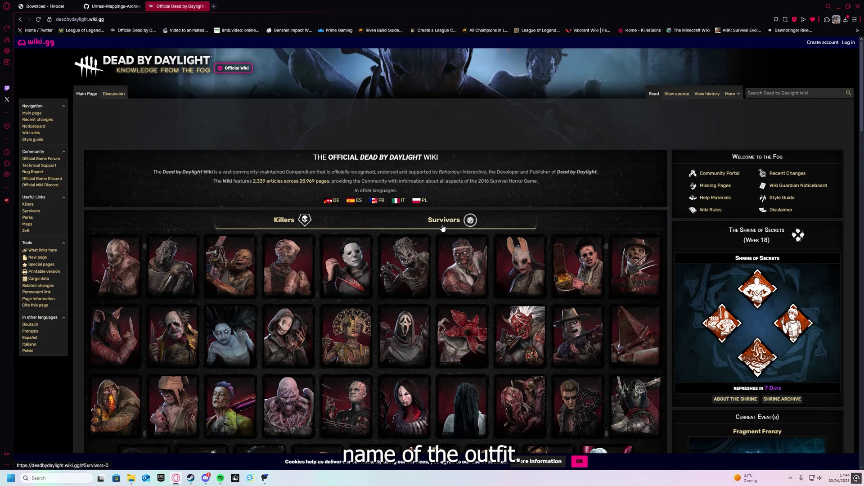
{"action": "left_click", "coordinate": [442, 220]}
{"action": "scroll", "coordinate": [472, 194], "scroll_direction": "down", "scroll_amount": 3}
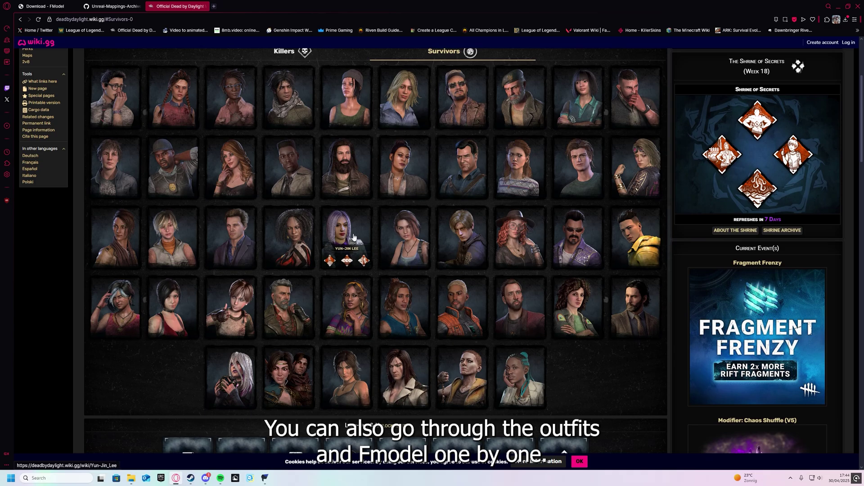
{"action": "left_click", "coordinate": [353, 237]}
- Expand Yun-Jin's in-game store outfits and open the Fire Moon Mourner thumbnail in a new tab to read its file name
{"action": "scroll", "coordinate": [309, 214], "scroll_direction": "down", "scroll_amount": 15}
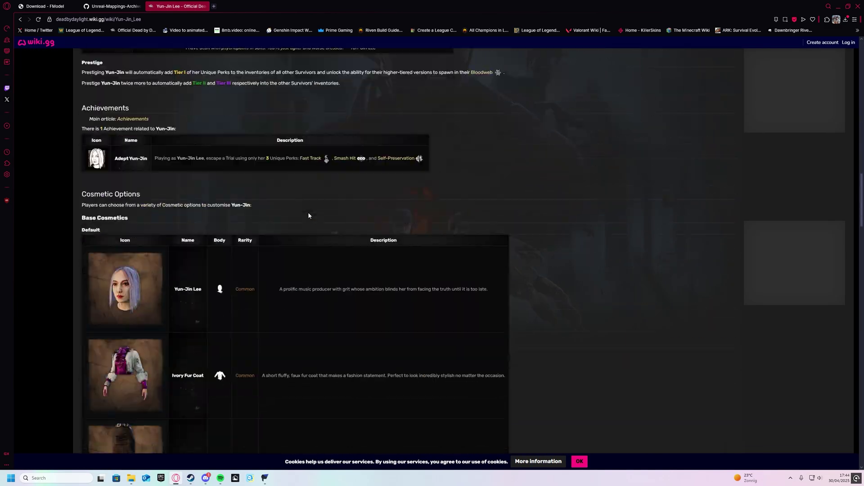
{"action": "scroll", "coordinate": [307, 212], "scroll_direction": "down", "scroll_amount": 10}
{"action": "left_click", "coordinate": [152, 265]}
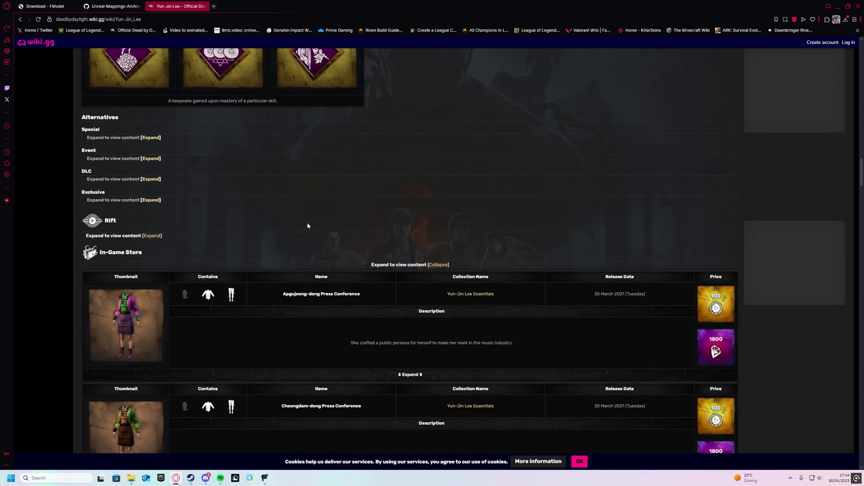
{"action": "scroll", "coordinate": [301, 221], "scroll_direction": "down", "scroll_amount": 18}
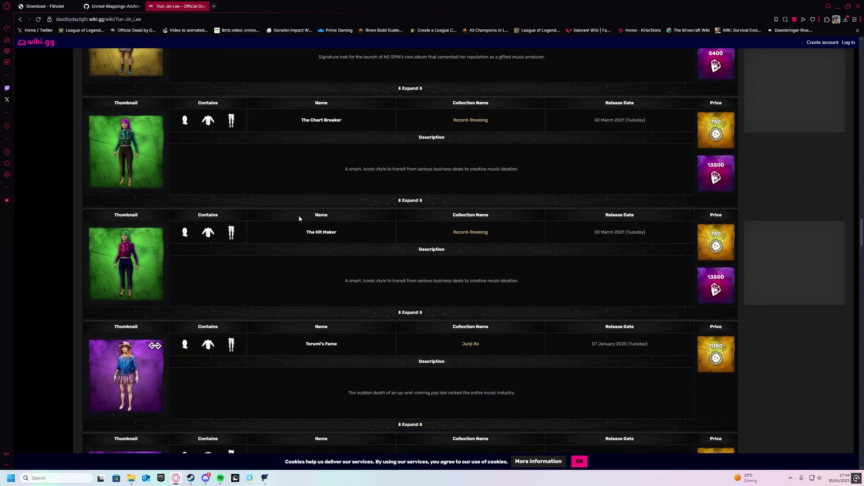
{"action": "scroll", "coordinate": [299, 217], "scroll_direction": "down", "scroll_amount": 18}
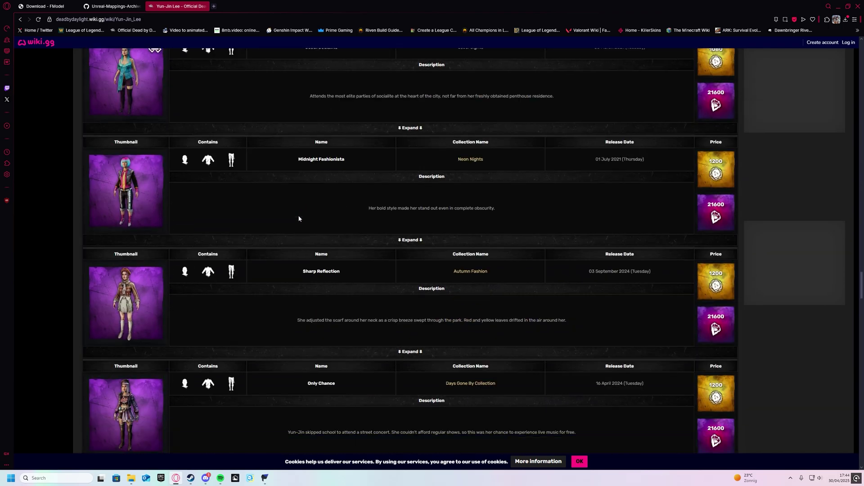
{"action": "scroll", "coordinate": [299, 219], "scroll_direction": "down", "scroll_amount": 15}
{"action": "right_click", "coordinate": [121, 156]}
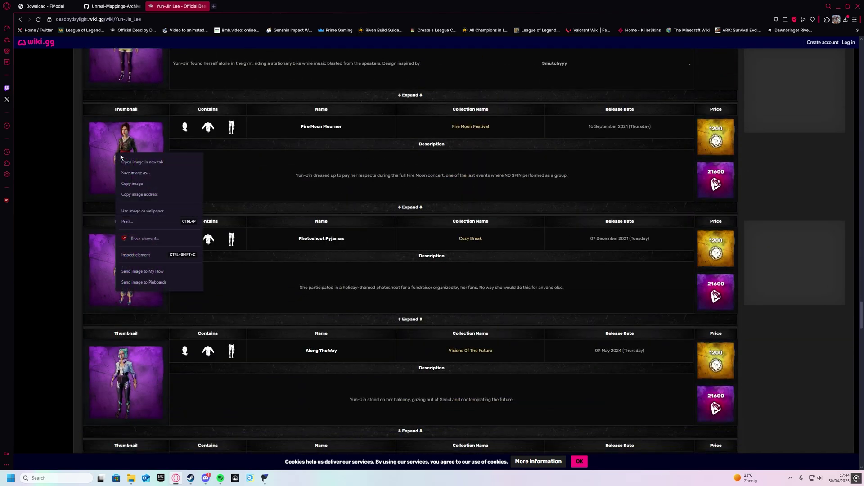
{"action": "left_click", "coordinate": [142, 162]}
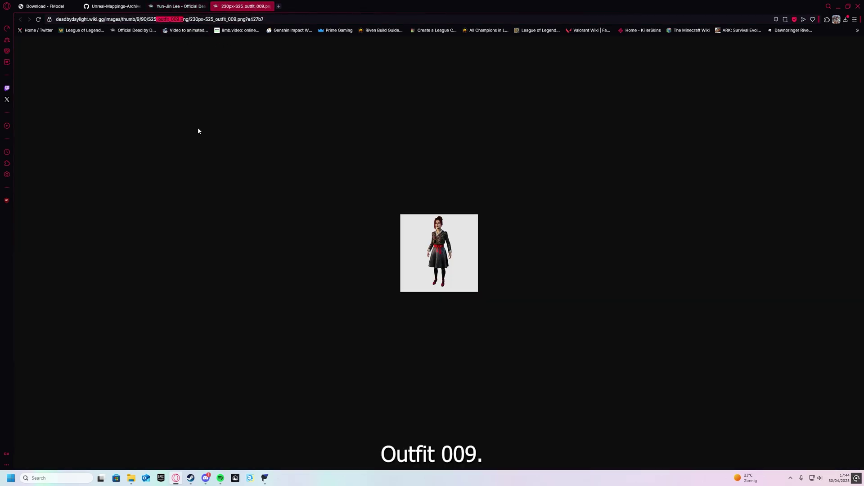
- Switch to FModel, go to S25's Models/Heads packages and save the default head SKM_S25_Head00 as a model
{"action": "left_click", "coordinate": [265, 478]}
{"action": "double_click", "coordinate": [210, 275]}
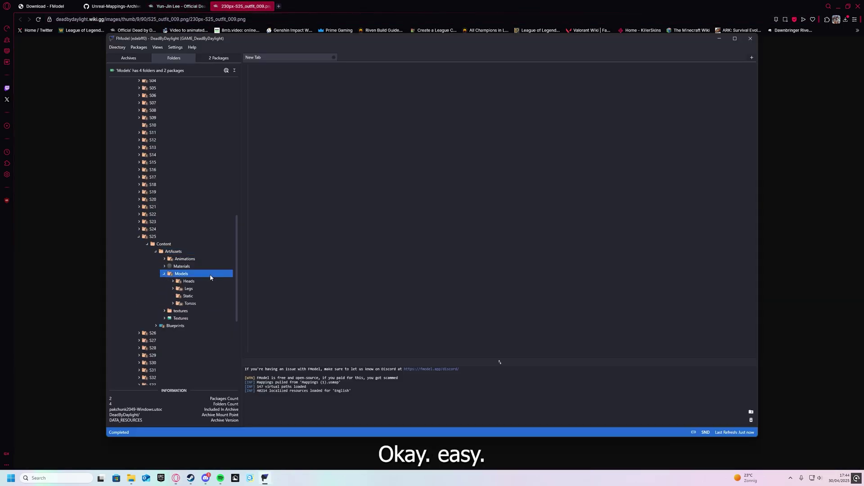
{"action": "double_click", "coordinate": [206, 283]}
{"action": "left_click", "coordinate": [218, 57]}
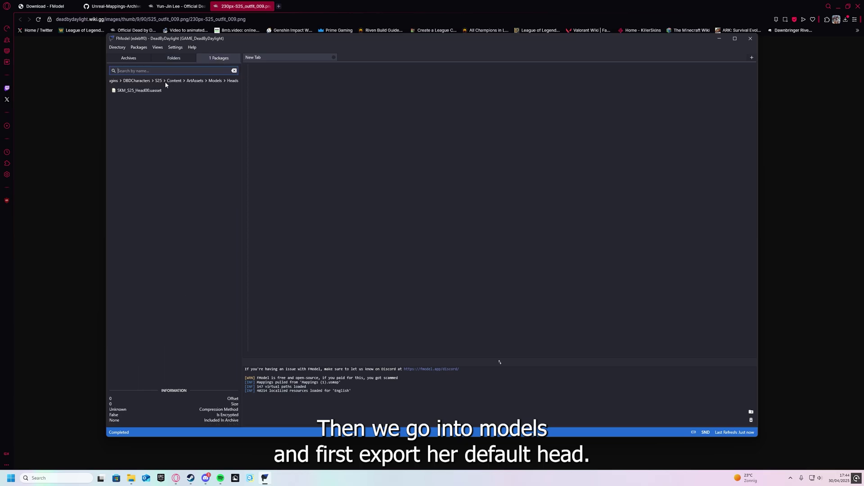
{"action": "left_click", "coordinate": [161, 90]}
{"action": "right_click", "coordinate": [160, 90]}
{"action": "left_click", "coordinate": [181, 142]}
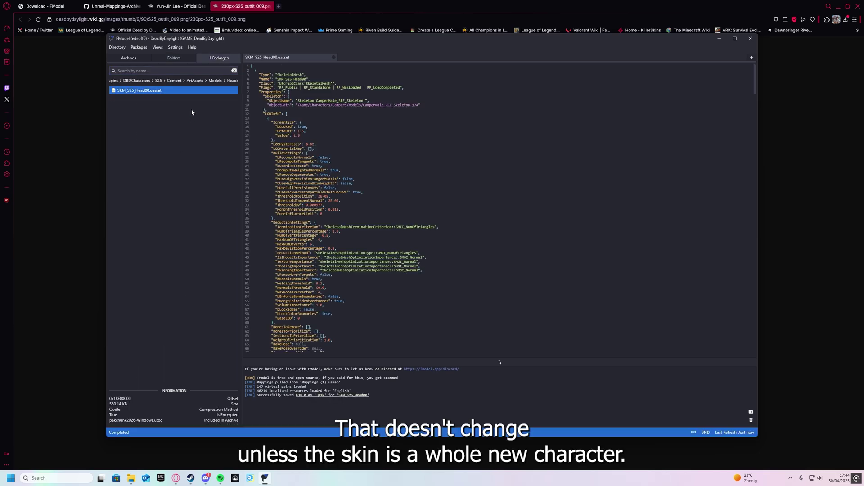
- Go to the Heads/ACC/Models packages, preview the hair SKM_S25_Head_ACC009 in the 3D viewer and save it as a model
{"action": "left_click", "coordinate": [174, 57]}
{"action": "double_click", "coordinate": [207, 298]}
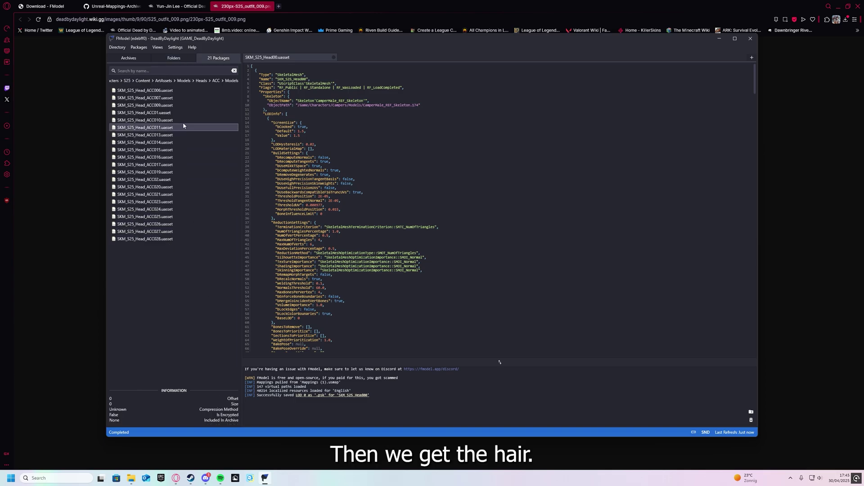
{"action": "double_click", "coordinate": [171, 105]}
{"action": "left_click_drag", "start_coordinate": [342, 216], "coordinate": [402, 218]}
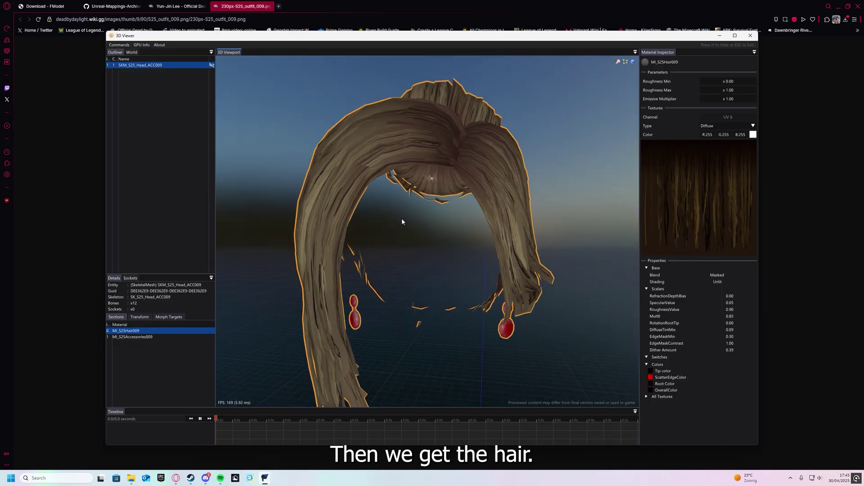
{"action": "key", "text": "Escape"}
{"action": "right_click", "coordinate": [167, 105]}
{"action": "left_click", "coordinate": [188, 156]}
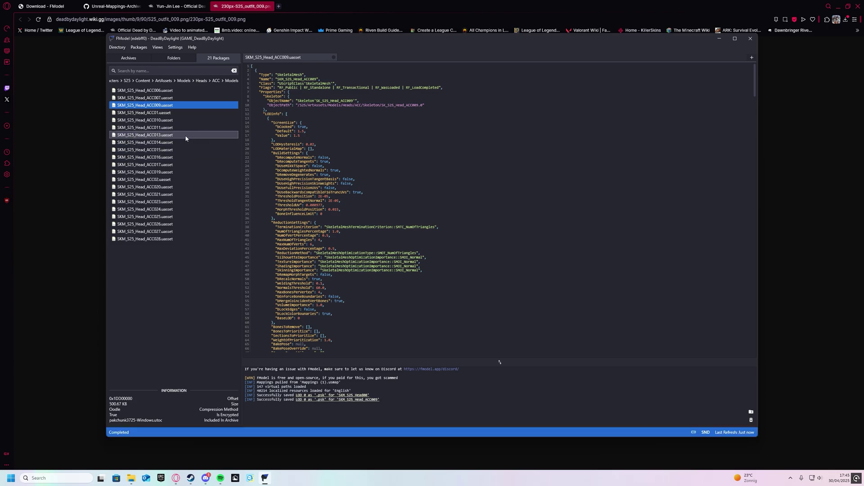
- Go to S25's Models/Legs packages, preview SKM_S25_Legs009 in the 3D viewer and save it as a model
{"action": "left_click", "coordinate": [216, 80]}
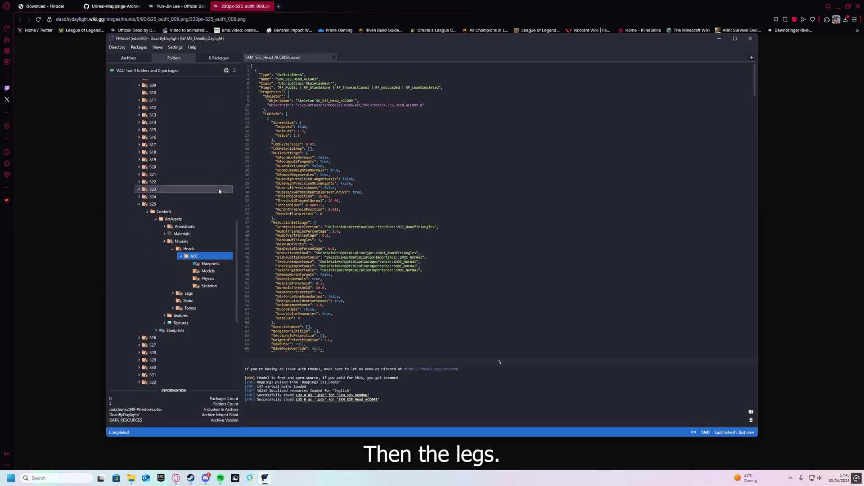
{"action": "left_click", "coordinate": [203, 257]}
{"action": "double_click", "coordinate": [201, 256]}
{"action": "double_click", "coordinate": [189, 106]}
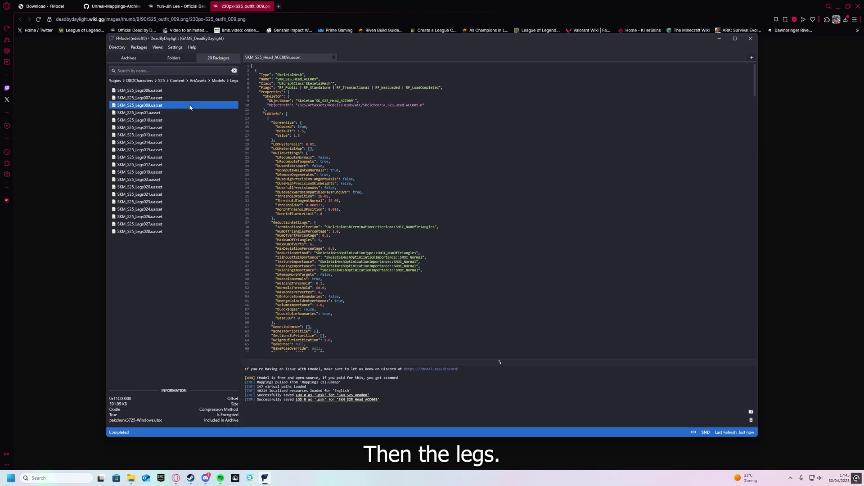
{"action": "key", "text": "Escape"}
{"action": "right_click", "coordinate": [185, 106]}
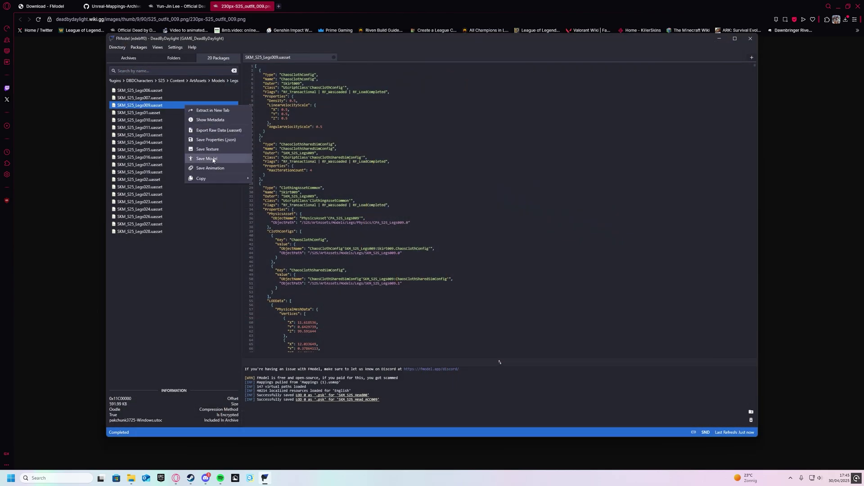
{"action": "left_click", "coordinate": [213, 161]}
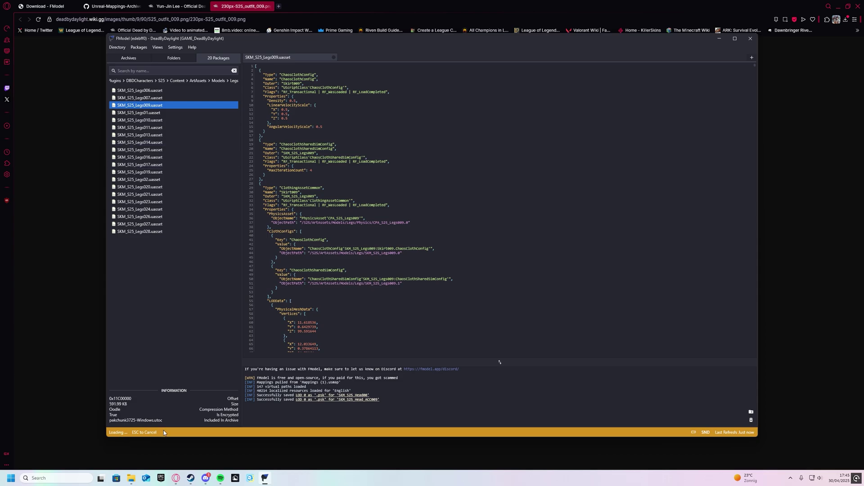
- Go to the Legs/ACC/Models packages, preview the accessory SKM_S25_Legs_ACC009 and save it as a model
{"action": "left_click", "coordinate": [218, 81]}
{"action": "left_click", "coordinate": [210, 264]}
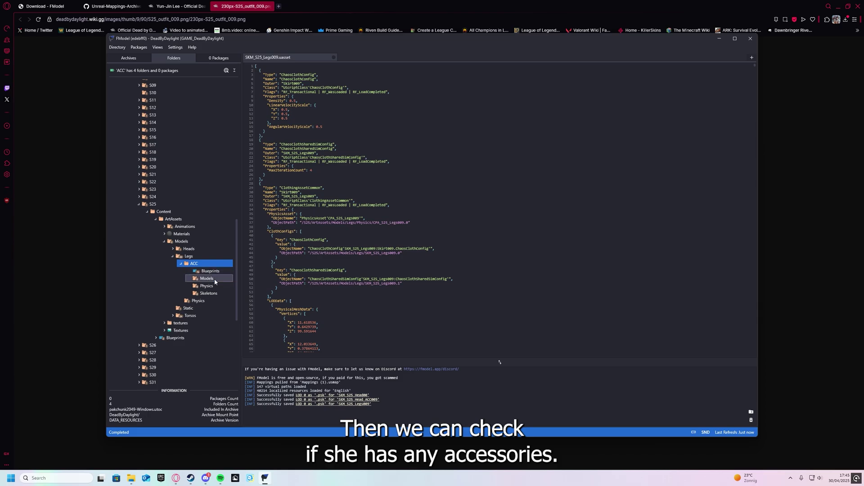
{"action": "double_click", "coordinate": [215, 281]}
{"action": "double_click", "coordinate": [170, 90]}
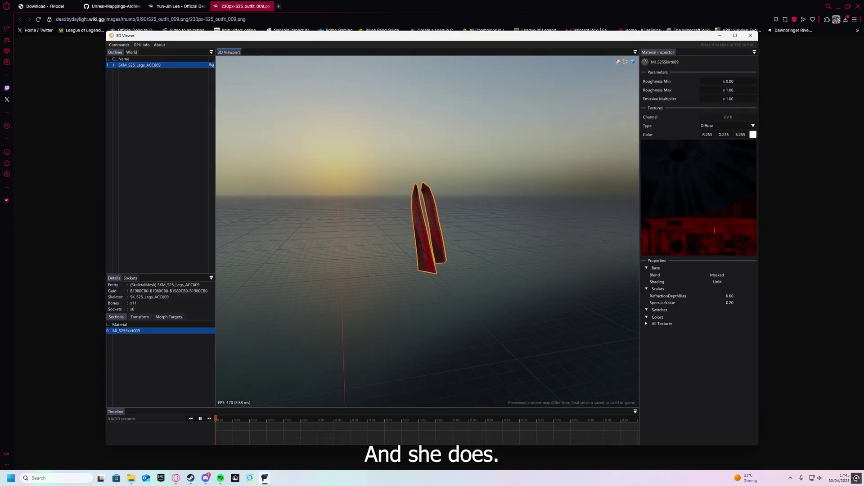
{"action": "key", "text": "Escape"}
{"action": "right_click", "coordinate": [156, 97]}
{"action": "left_click", "coordinate": [180, 148]}
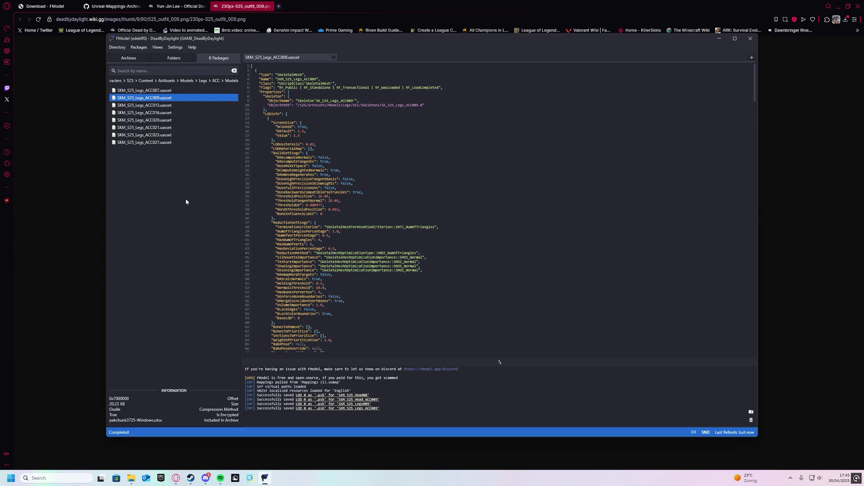
- Go to S25's Models/Torsos packages and open SKM_S25_Torso009 in the 3D viewer
{"action": "left_click", "coordinate": [215, 80]}
{"action": "left_click", "coordinate": [200, 284]}
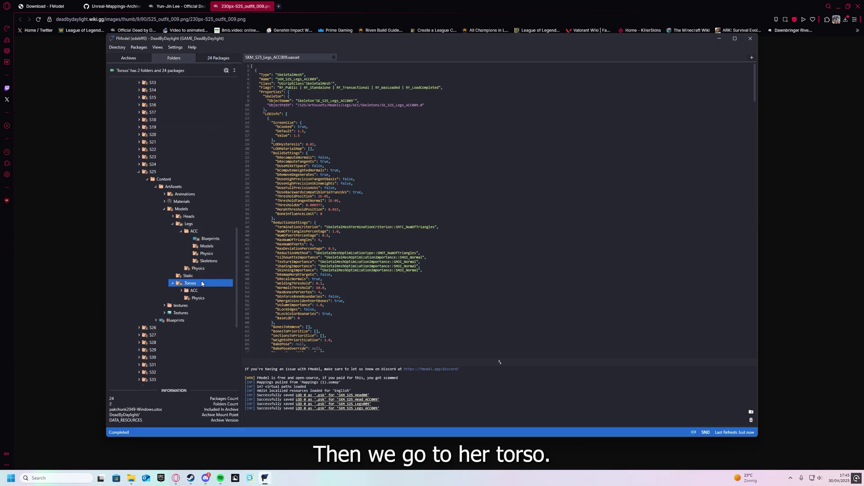
{"action": "left_click", "coordinate": [203, 60]}
{"action": "left_click", "coordinate": [170, 113]}
{"action": "double_click", "coordinate": [170, 112]}
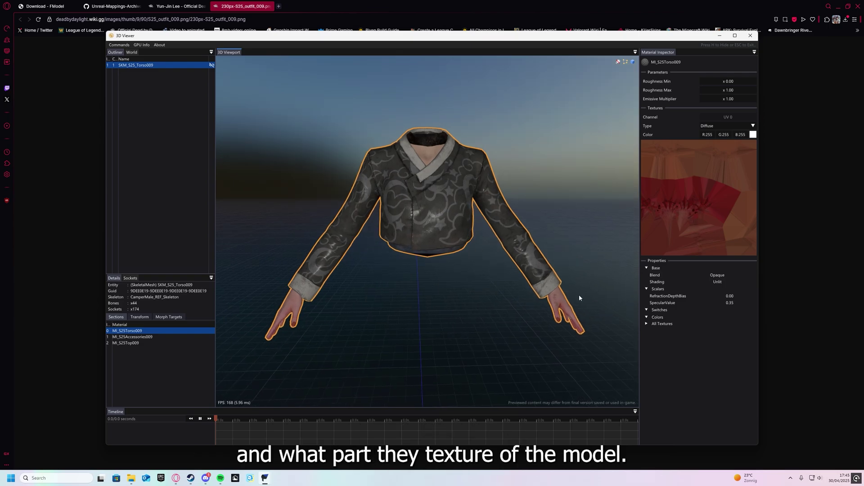
- Expand the full texture list and check which textures the torso's MI_S25Torso009, MI_S25Accessories009 and MI_S25Top009 materials use
{"action": "left_click", "coordinate": [647, 324]}
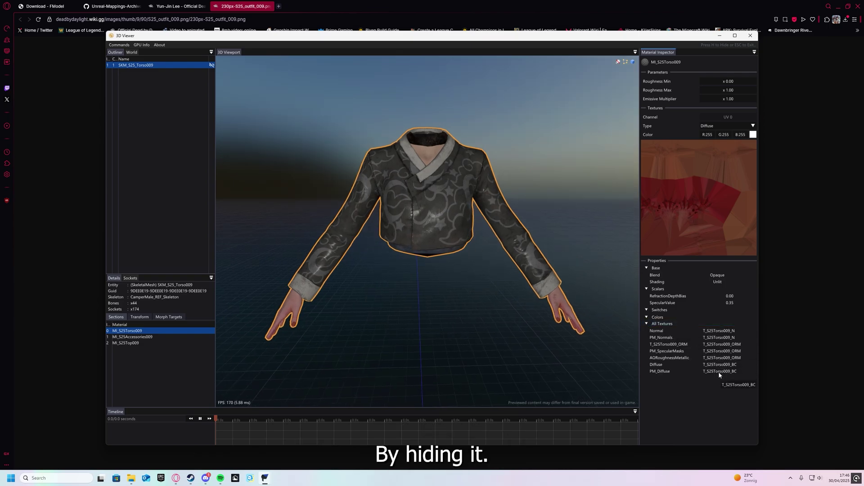
{"action": "left_click", "coordinate": [171, 338]}
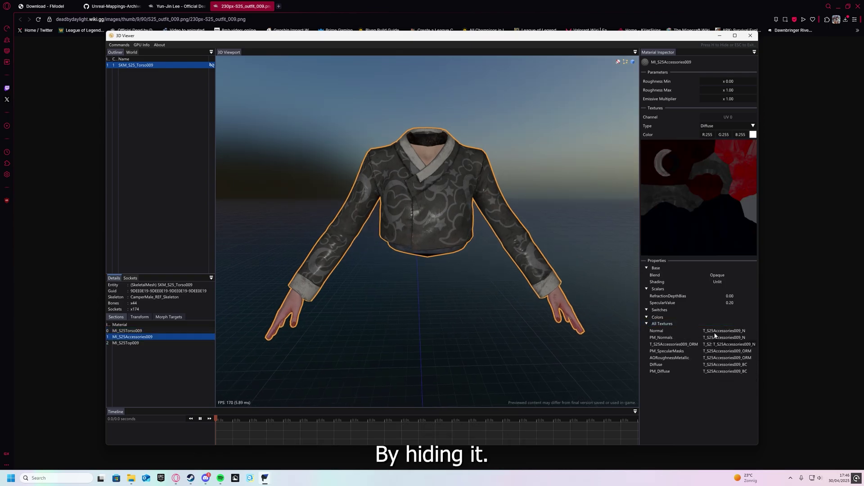
{"action": "left_click", "coordinate": [188, 343]}
- Toggle the visibility of the MI_S25Top009 and MI_S25Accessories009 sections to check which parts of the torso they texture
{"action": "right_click", "coordinate": [130, 343]}
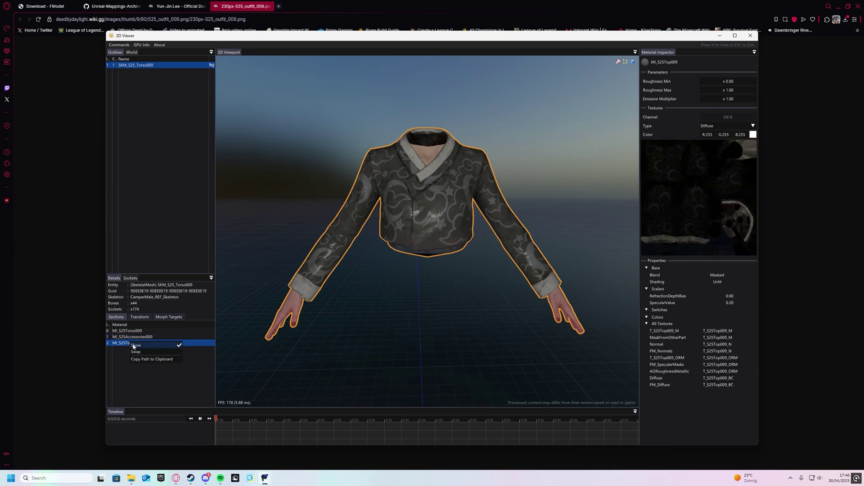
{"action": "left_click", "coordinate": [134, 345]}
{"action": "right_click", "coordinate": [131, 343]}
{"action": "left_click", "coordinate": [135, 346]}
{"action": "left_click", "coordinate": [140, 337]}
{"action": "right_click", "coordinate": [137, 339]}
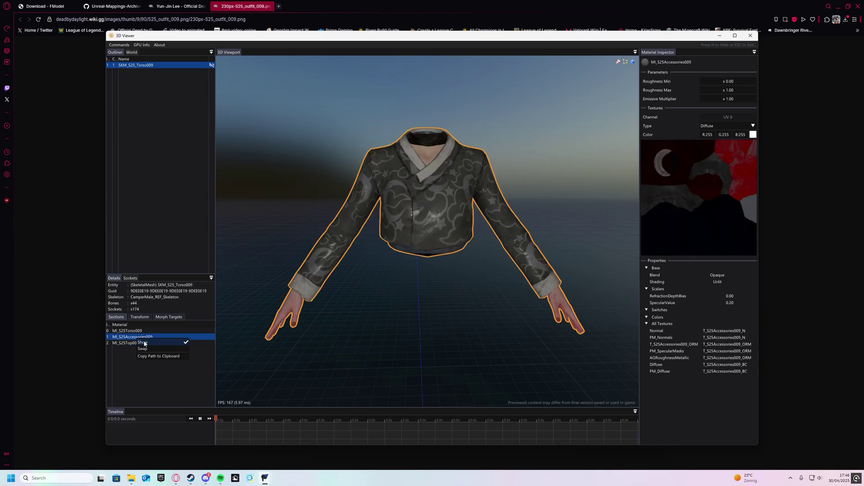
{"action": "left_click_drag", "start_coordinate": [432, 266], "coordinate": [458, 263]}
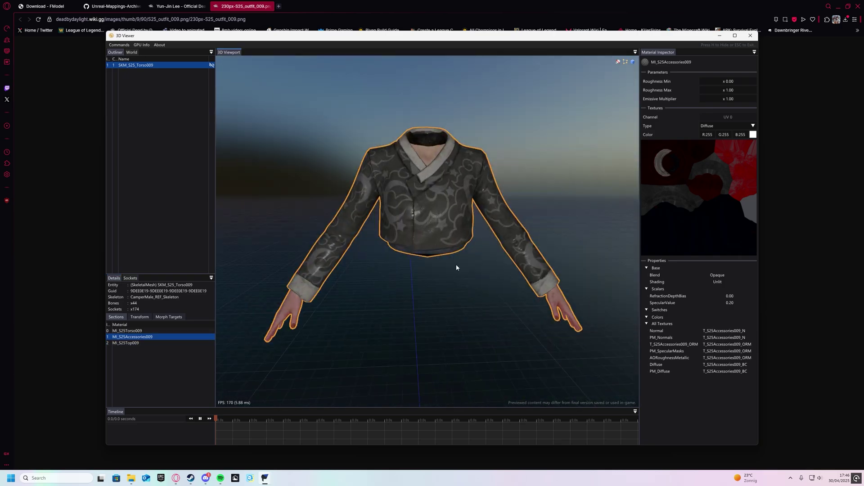
- Close the 3D preview and save SKM_S25_Torso009 as a model
{"action": "key", "text": "Escape"}
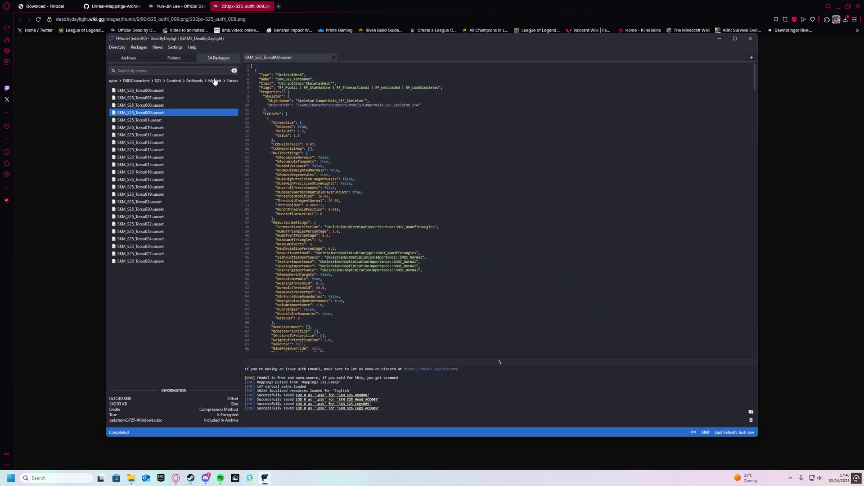
{"action": "right_click", "coordinate": [187, 113]}
{"action": "left_click", "coordinate": [207, 165]}
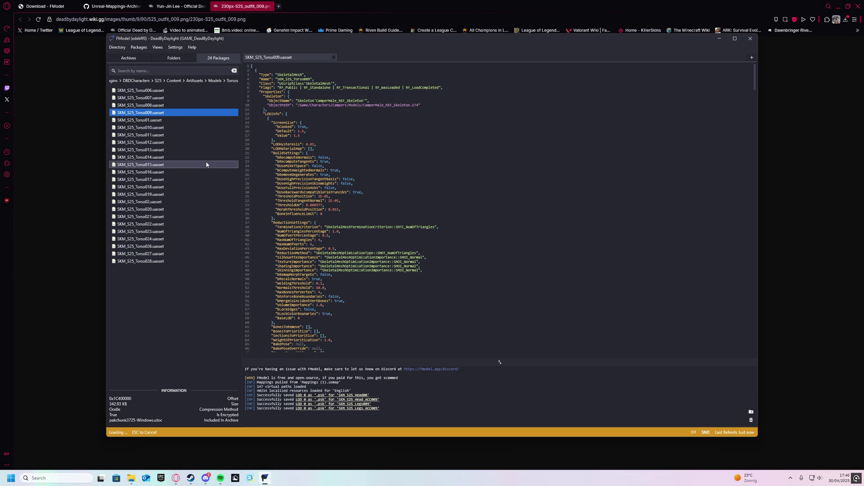
- Go to the Torsos/ACC/Models packages and save the accessory SKM_S25_Torso_ACC009 as a model
{"action": "left_click", "coordinate": [215, 80]}
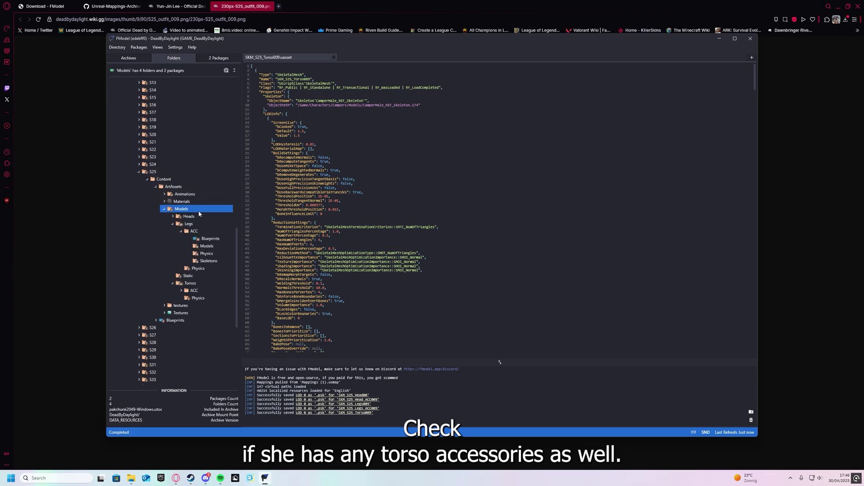
{"action": "double_click", "coordinate": [194, 290]}
{"action": "double_click", "coordinate": [207, 306]}
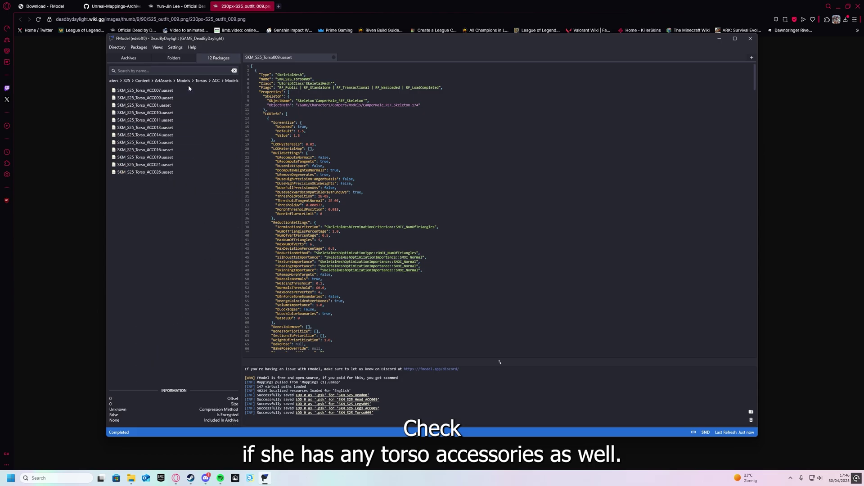
{"action": "left_click", "coordinate": [176, 99]}
{"action": "right_click", "coordinate": [175, 100]}
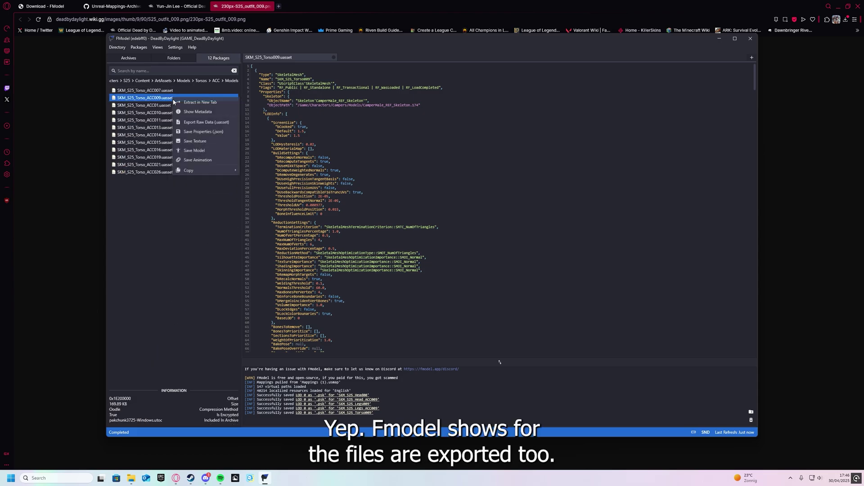
{"action": "left_click", "coordinate": [207, 150]}
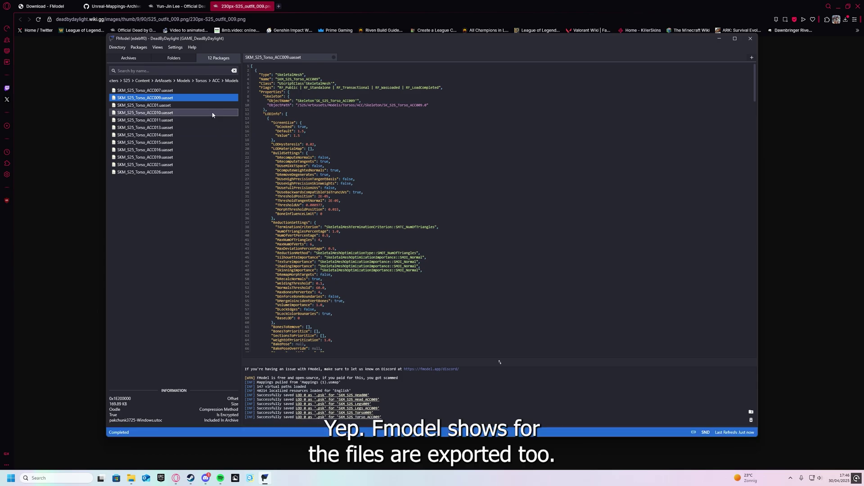
- Open the export location of SKM_S25_Torso009 from the log and look in its ACC/Models subfolder
{"action": "left_click", "coordinate": [354, 413]}
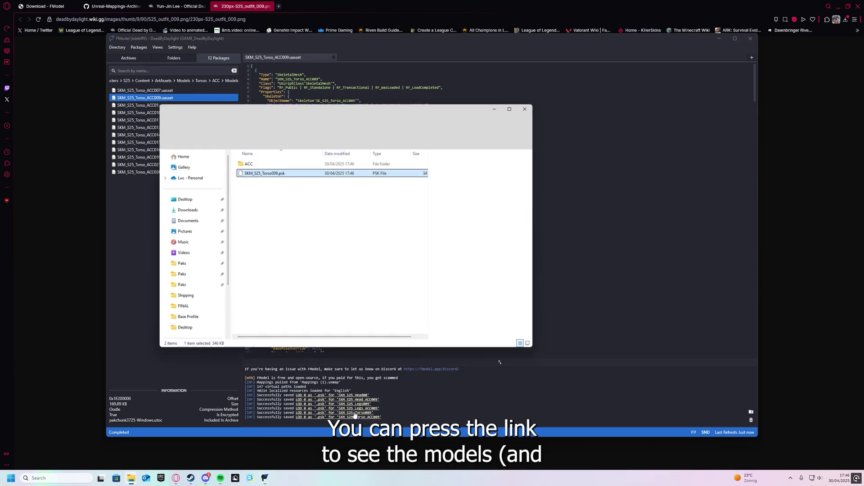
{"action": "left_click", "coordinate": [335, 205]}
{"action": "double_click", "coordinate": [283, 163]}
{"action": "double_click", "coordinate": [286, 164]}
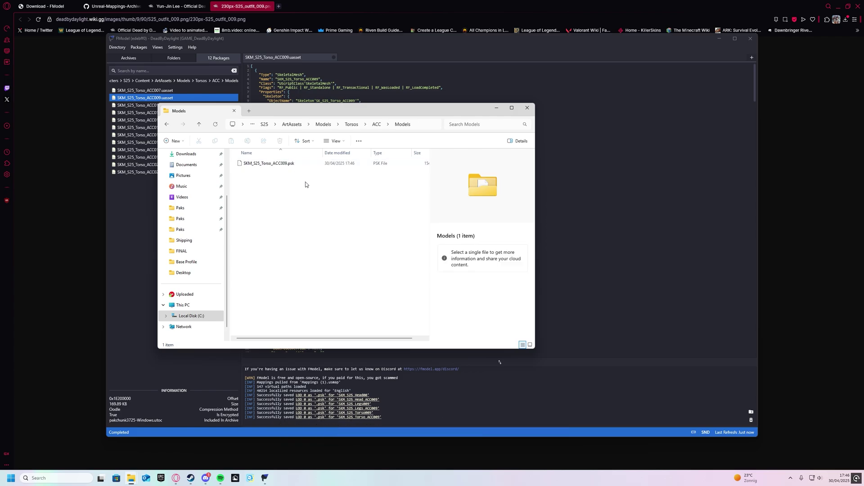
- Go back up the export path to the DeadByDaylight folder inside Fmodel dbd
{"action": "left_click", "coordinate": [351, 125]}
{"action": "left_click", "coordinate": [360, 125]}
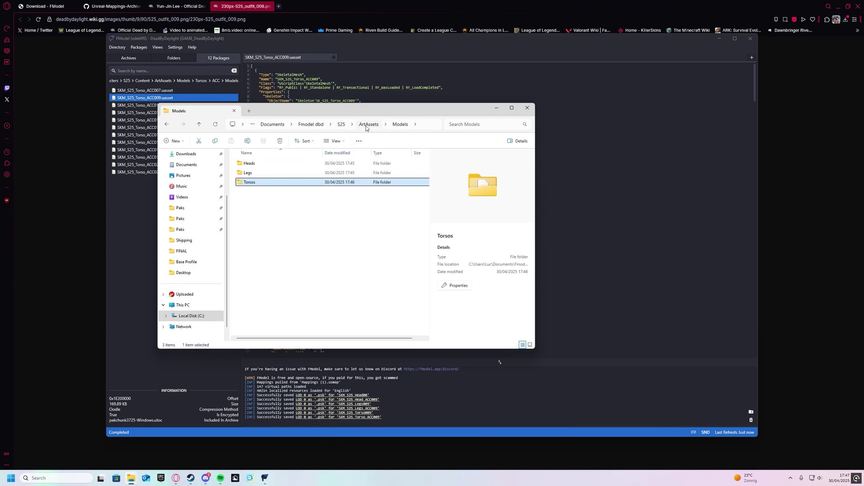
{"action": "left_click", "coordinate": [366, 126]}
{"action": "left_click", "coordinate": [364, 125]}
{"action": "left_click", "coordinate": [364, 126]}
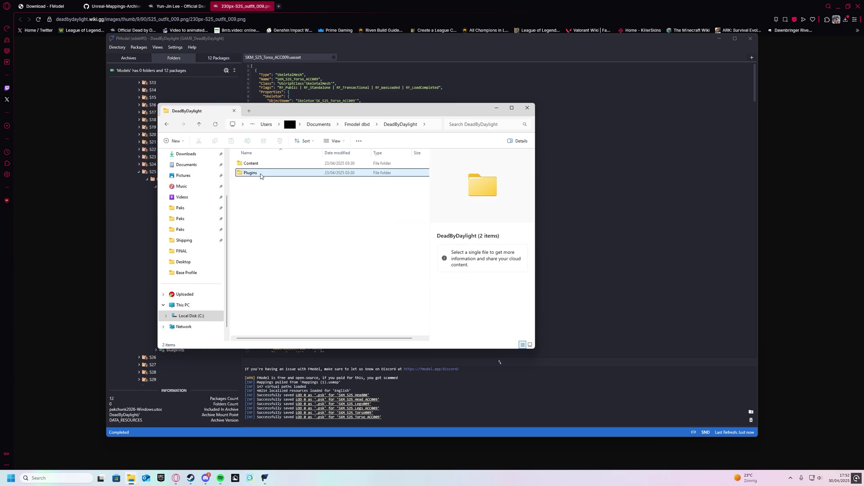
- Open Plugins/DBDCharacters/S25/Content/ArtAssets/textures/Outfit009 and look through the exported texture images
{"action": "double_click", "coordinate": [251, 172]}
{"action": "double_click", "coordinate": [256, 164]}
{"action": "double_click", "coordinate": [257, 164]}
{"action": "double_click", "coordinate": [258, 165]}
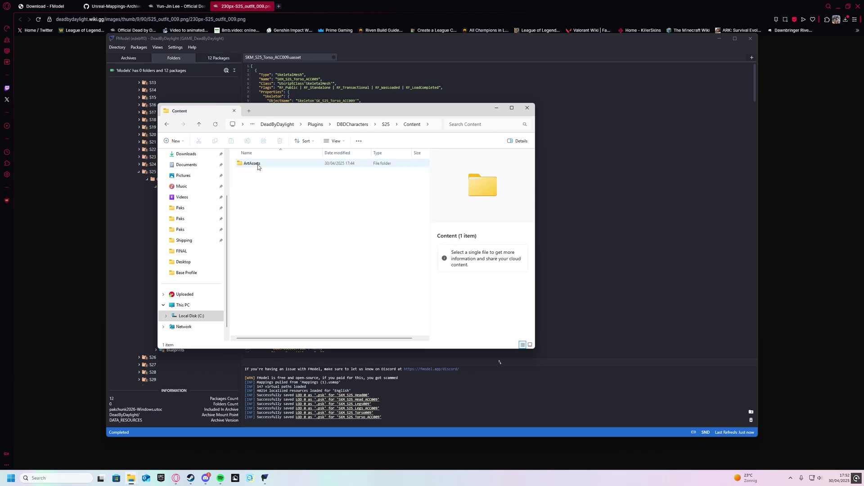
{"action": "double_click", "coordinate": [258, 164]}
{"action": "double_click", "coordinate": [259, 174]}
{"action": "left_click", "coordinate": [258, 175]}
{"action": "double_click", "coordinate": [258, 177]}
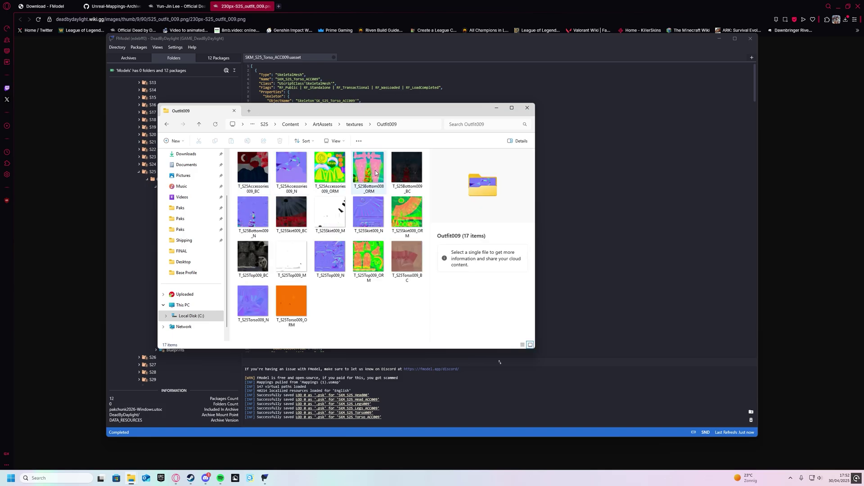
{"action": "left_click", "coordinate": [292, 212]}
{"action": "left_click", "coordinate": [252, 256]}
{"action": "left_click", "coordinate": [318, 263]}
- Return to the ArtAssets folder and open Materials/Outfit009 to see the exported material files
{"action": "key", "text": "alt+Left"}
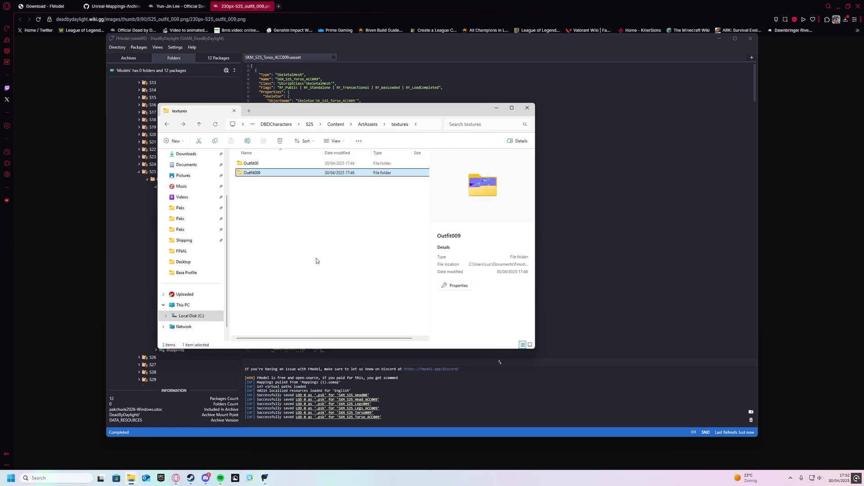
{"action": "key", "text": "alt+Left"}
{"action": "double_click", "coordinate": [271, 162]}
{"action": "double_click", "coordinate": [272, 173]}
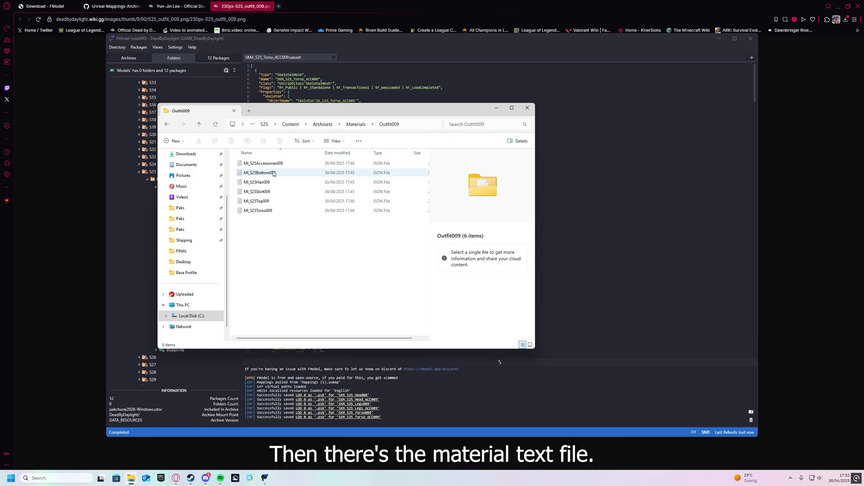
- Open the MI_S25Top009 JSON file and highlight the path of its T_S25Top009_M texture
{"action": "left_click", "coordinate": [277, 202]}
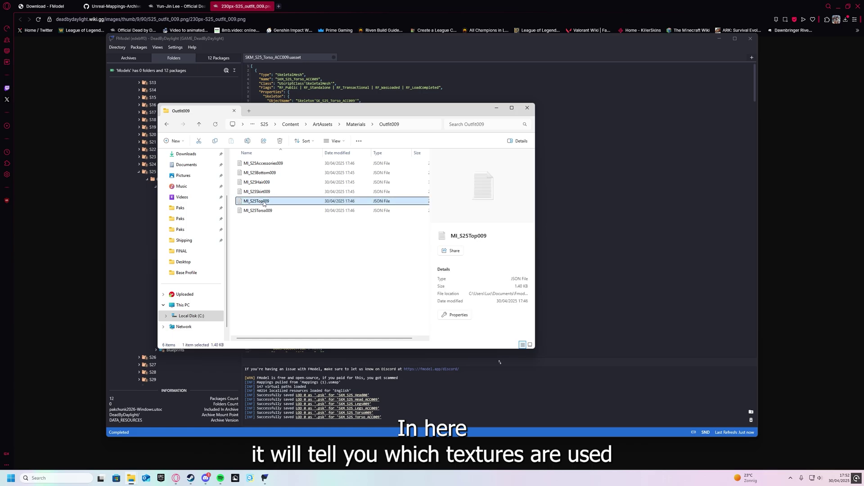
{"action": "double_click", "coordinate": [264, 202]}
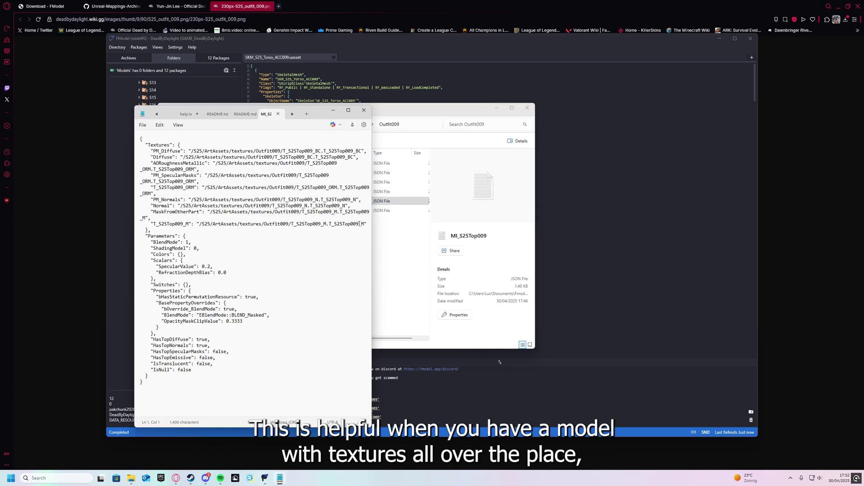
{"action": "left_click_drag", "start_coordinate": [199, 224], "coordinate": [367, 223]}
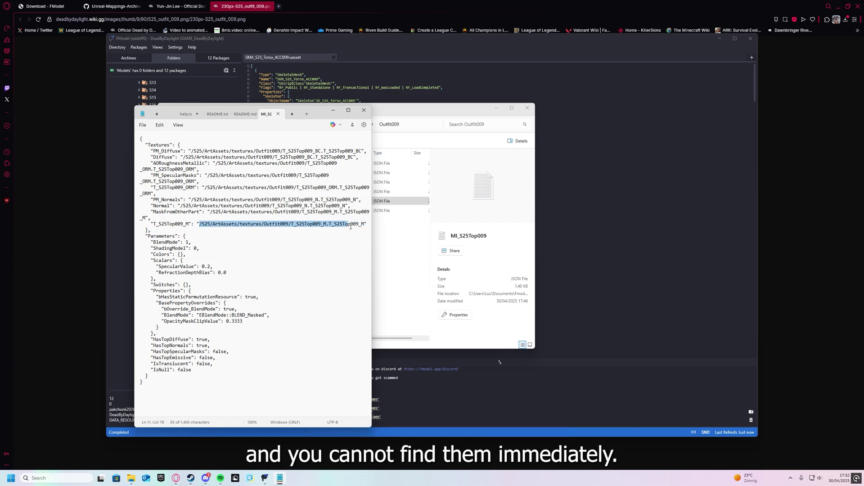
{"action": "left_click", "coordinate": [249, 226]}
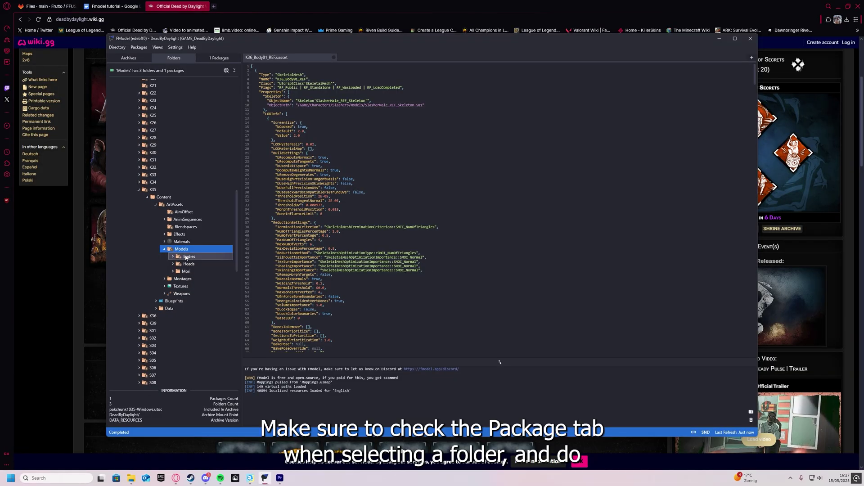
- In FModel, go to K35's Models/Bodies packages and preview SKM_K35_Body01 in the 3D viewer
{"action": "left_click", "coordinate": [187, 257]}
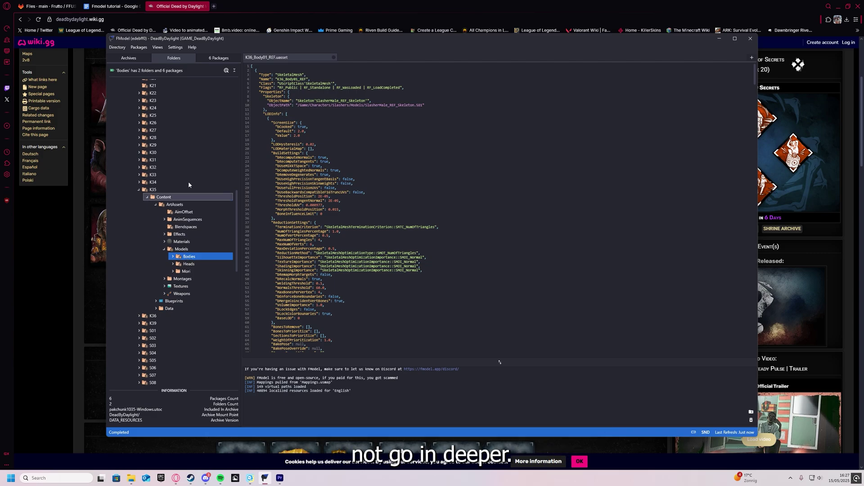
{"action": "left_click", "coordinate": [209, 63]}
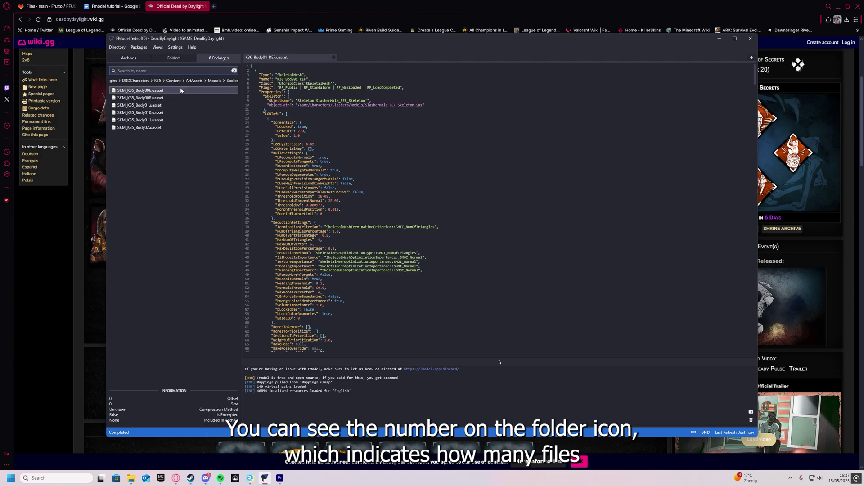
{"action": "double_click", "coordinate": [180, 107]}
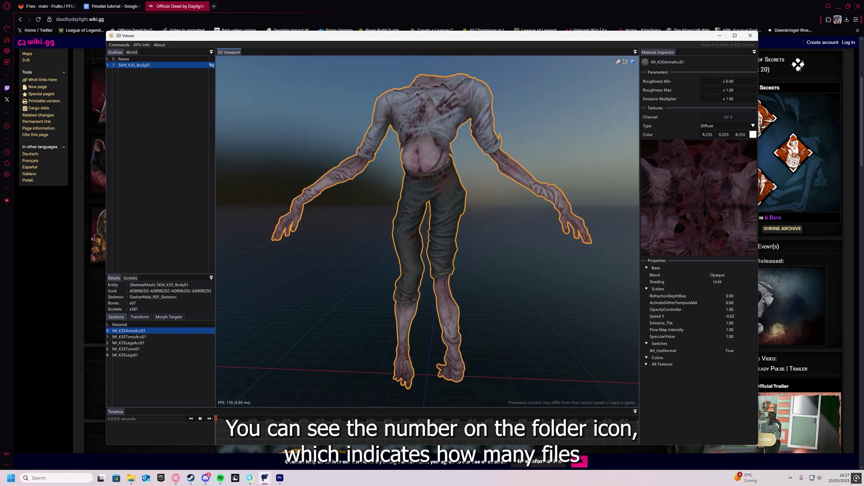
{"action": "key", "text": "Escape"}
- Return to K35's Models folder and select Heads to check its packages
{"action": "left_click", "coordinate": [214, 81]}
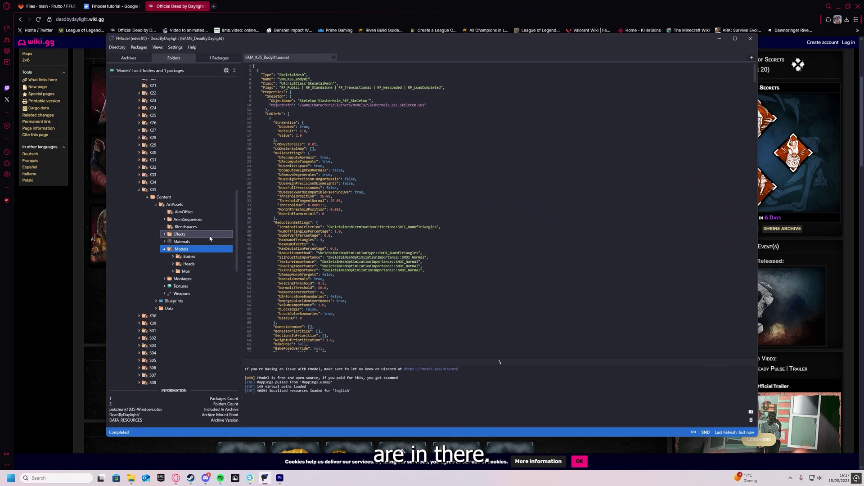
{"action": "left_click", "coordinate": [189, 264]}
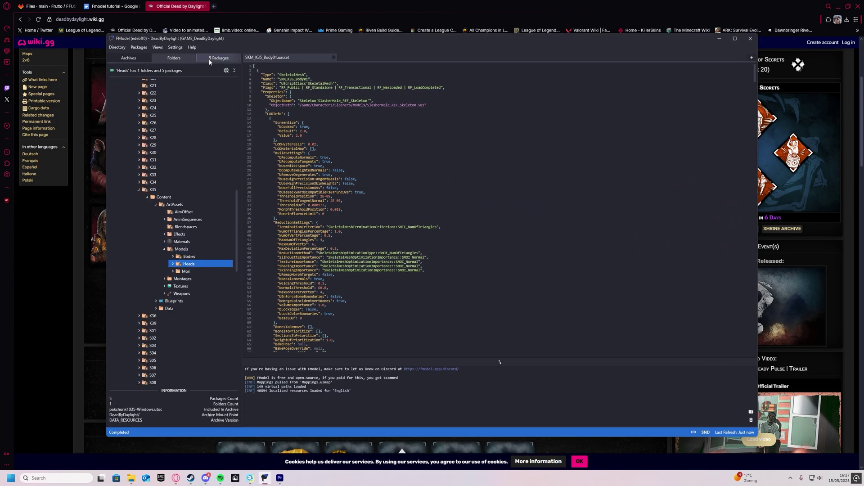